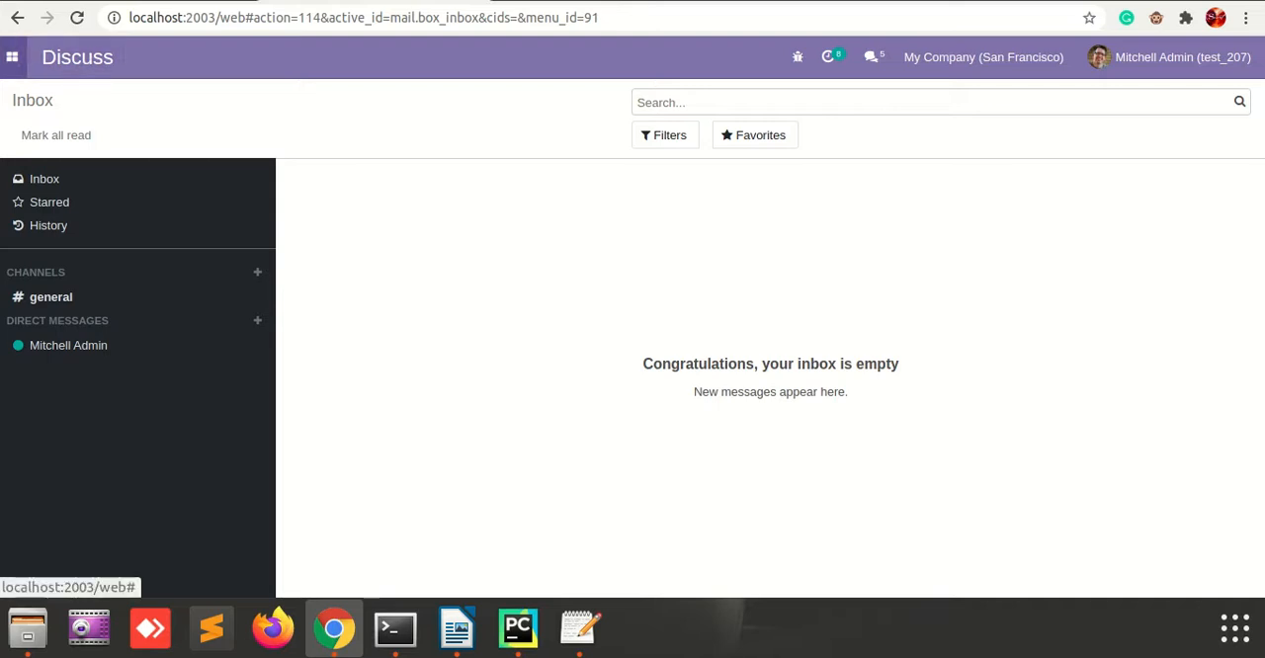
Go to the Sales quotations and open the Azure Interior order created on 06/25/2021.
click(12, 56)
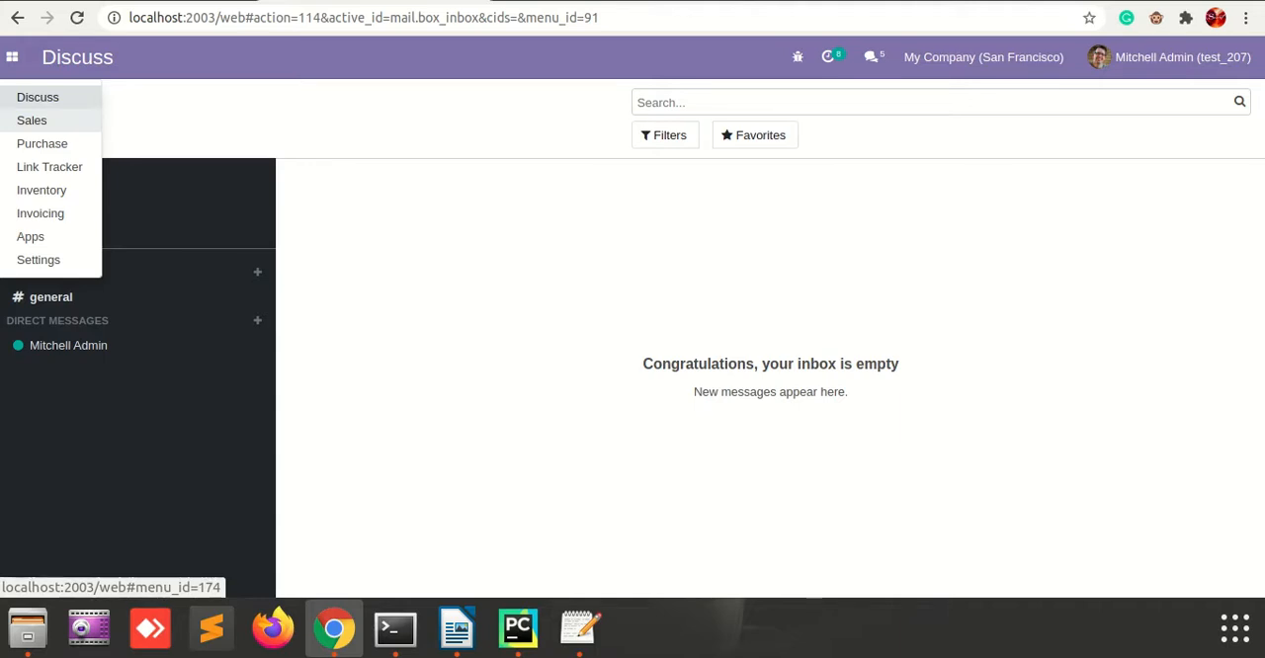
click(31, 119)
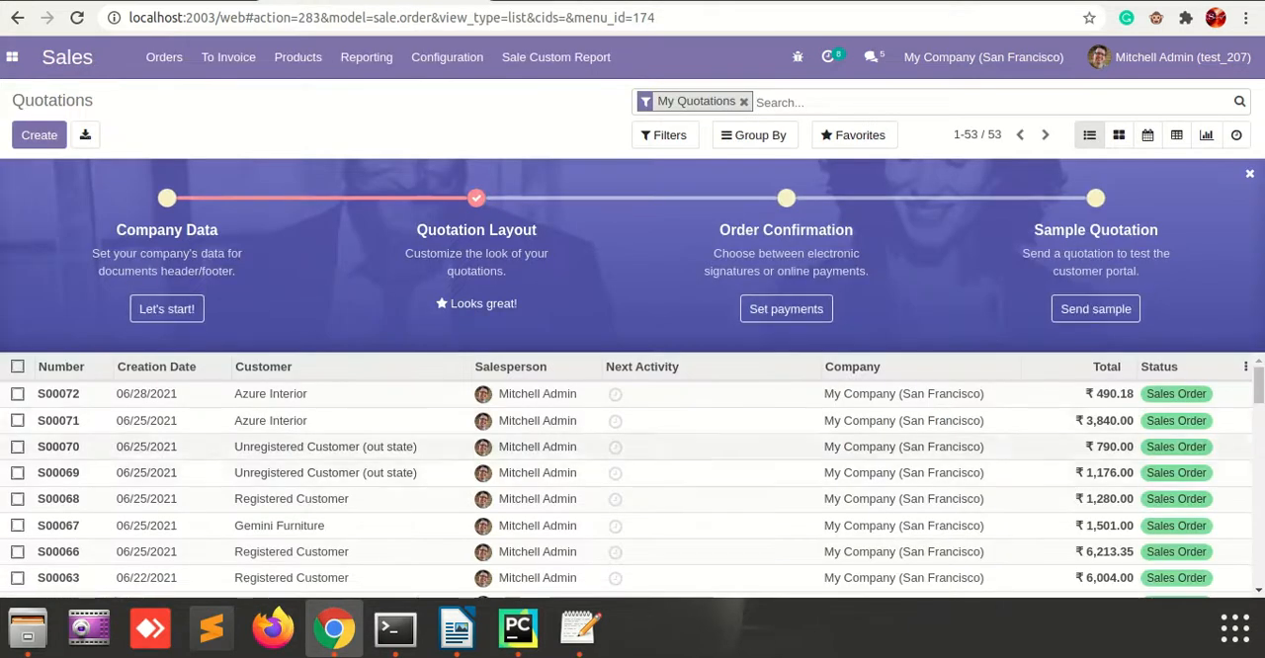
scroll(633, 474, down, 5)
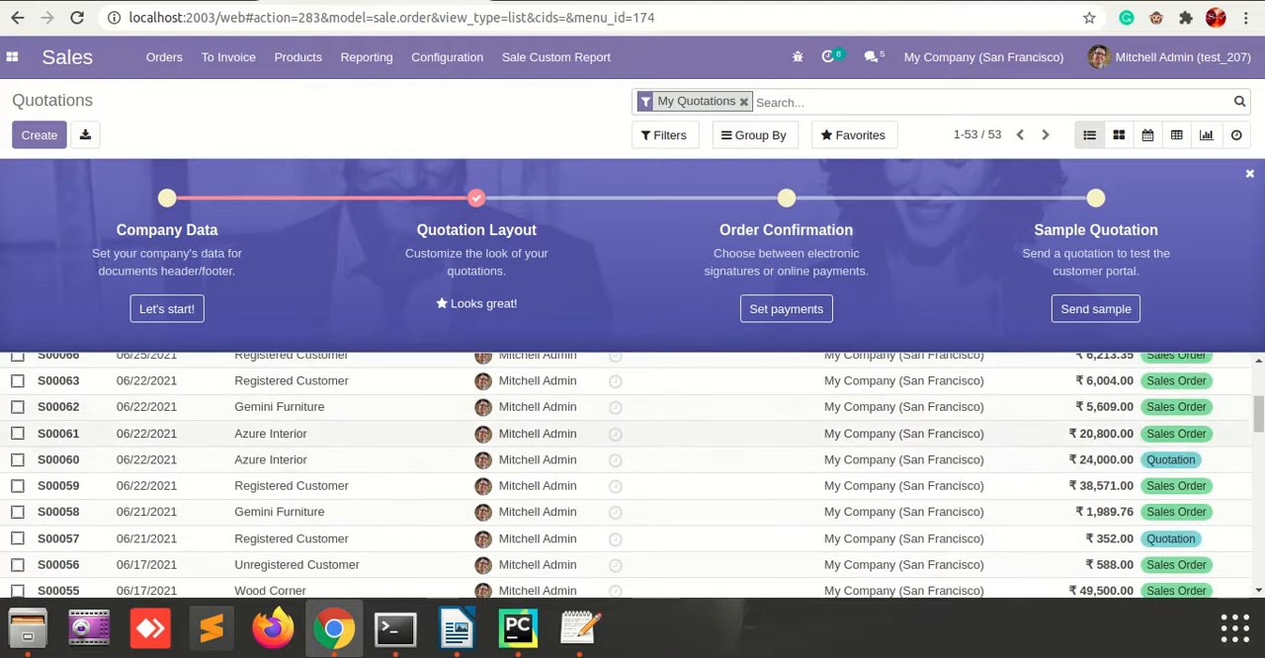
scroll(633, 455, down, 4)
scroll(632, 455, up, 2)
scroll(632, 475, up, 5)
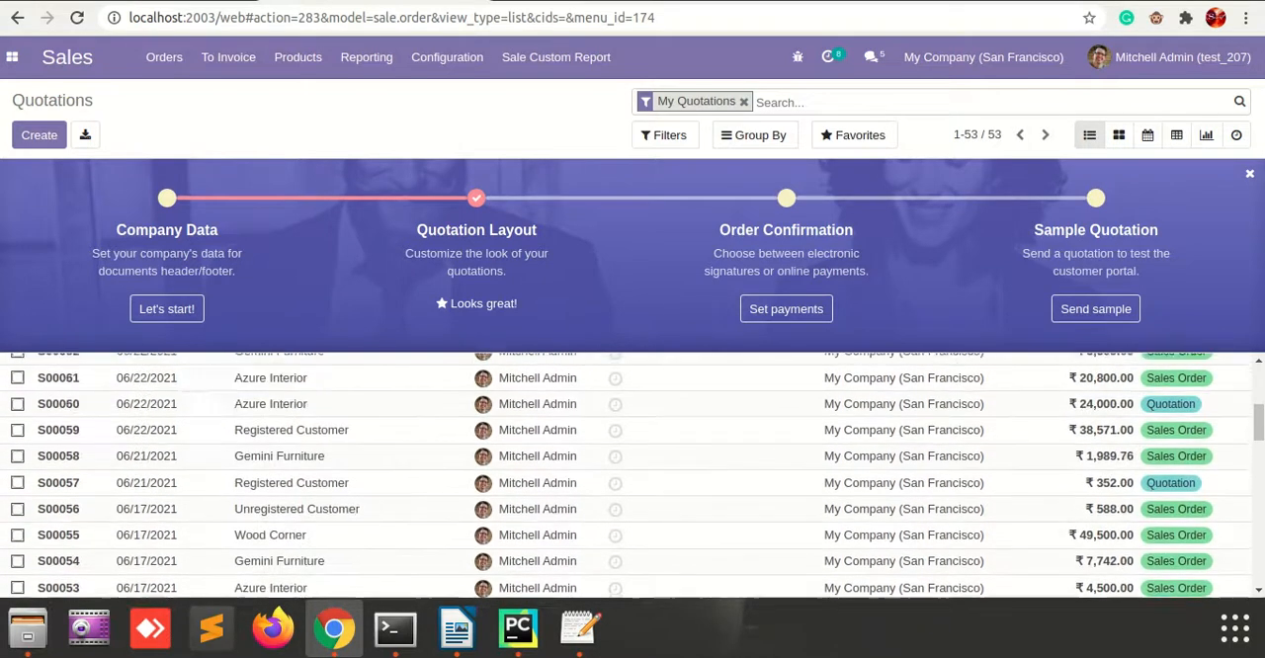
scroll(633, 474, up, 3)
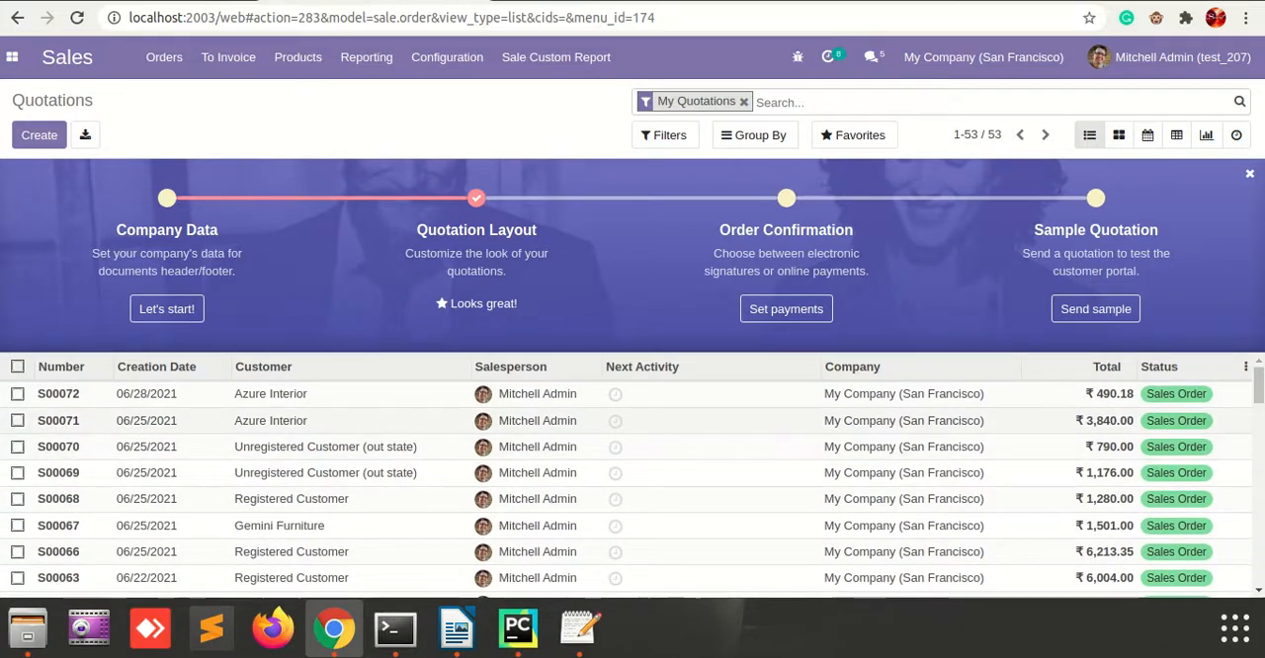
click(271, 421)
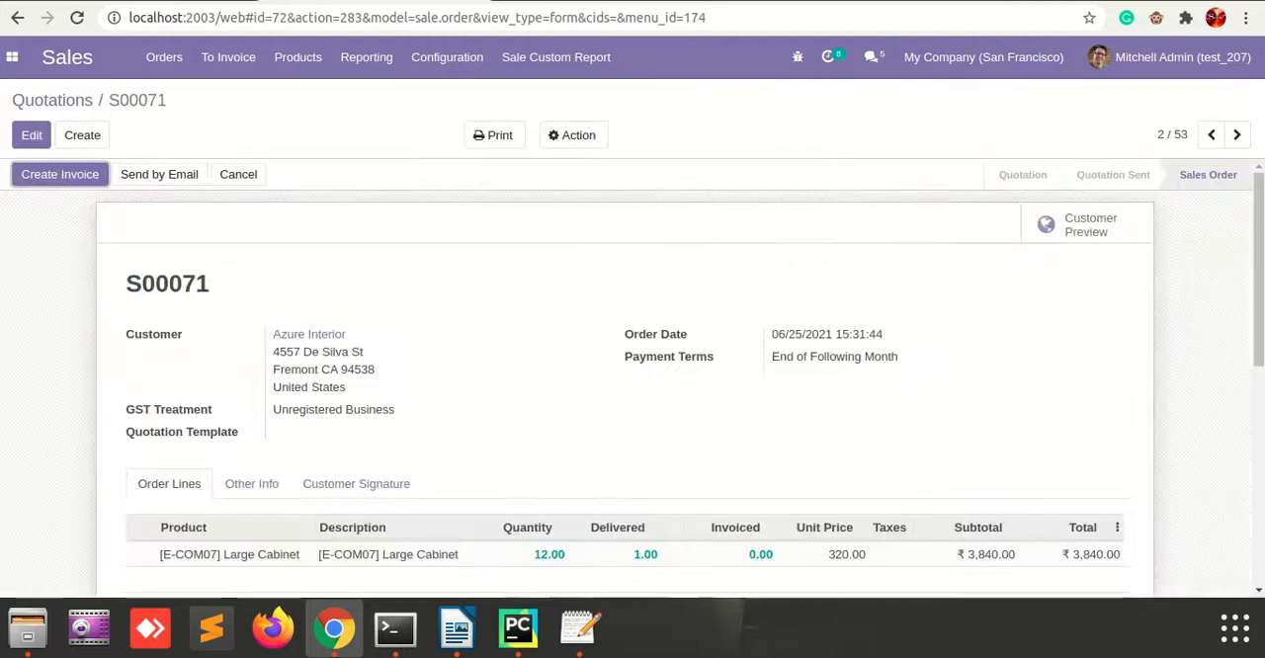
Examine the order's details and lines, especially the Order Date and Payment Terms fields and the Order Date's technical information.
scroll(633, 375, down, 2)
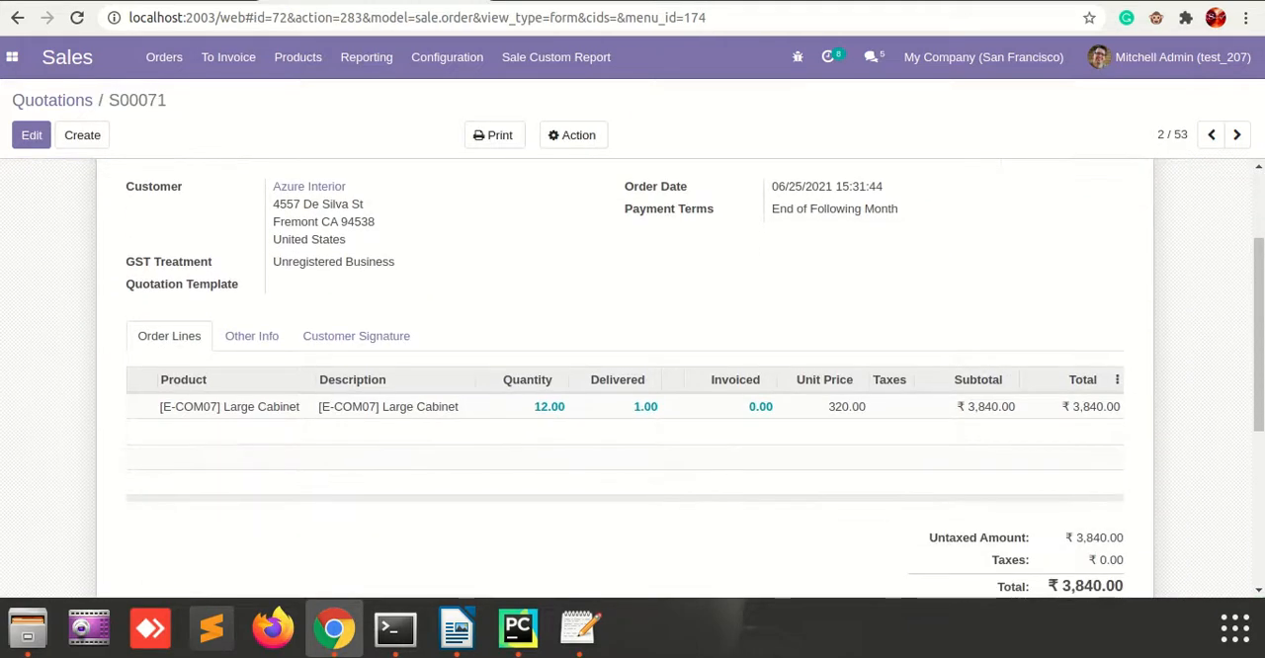
scroll(633, 375, up, 2)
scroll(632, 376, down, 1)
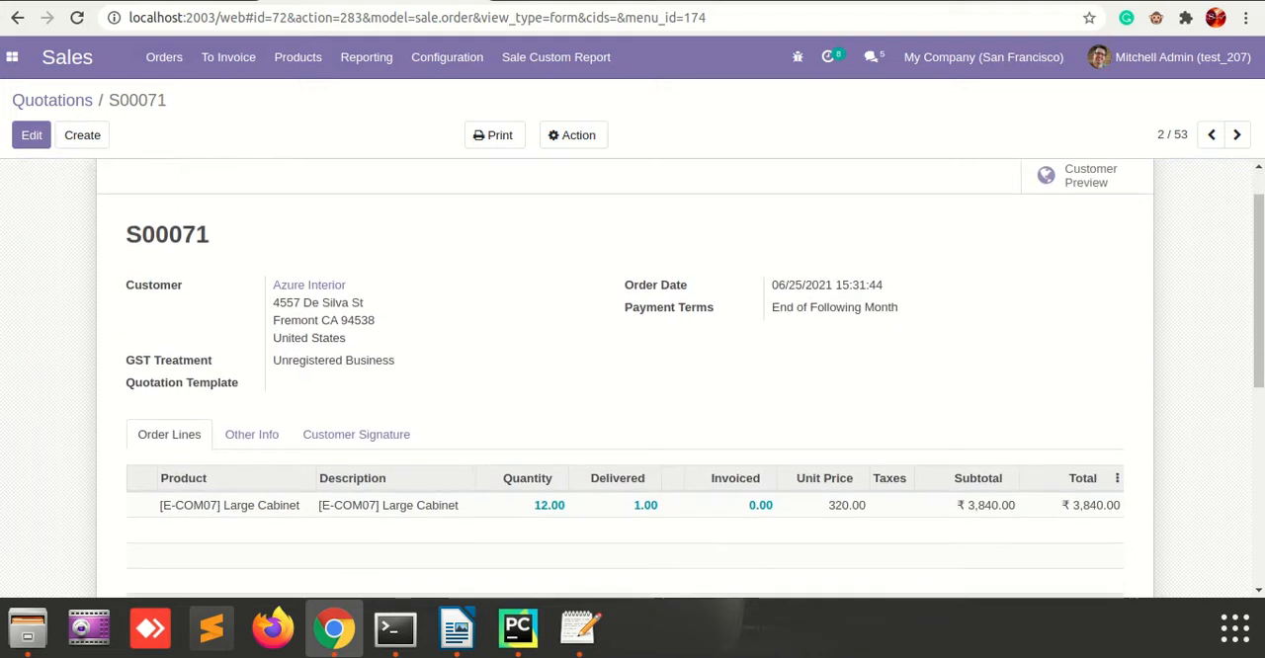
triple_click(657, 286)
click(657, 286)
triple_click(655, 308)
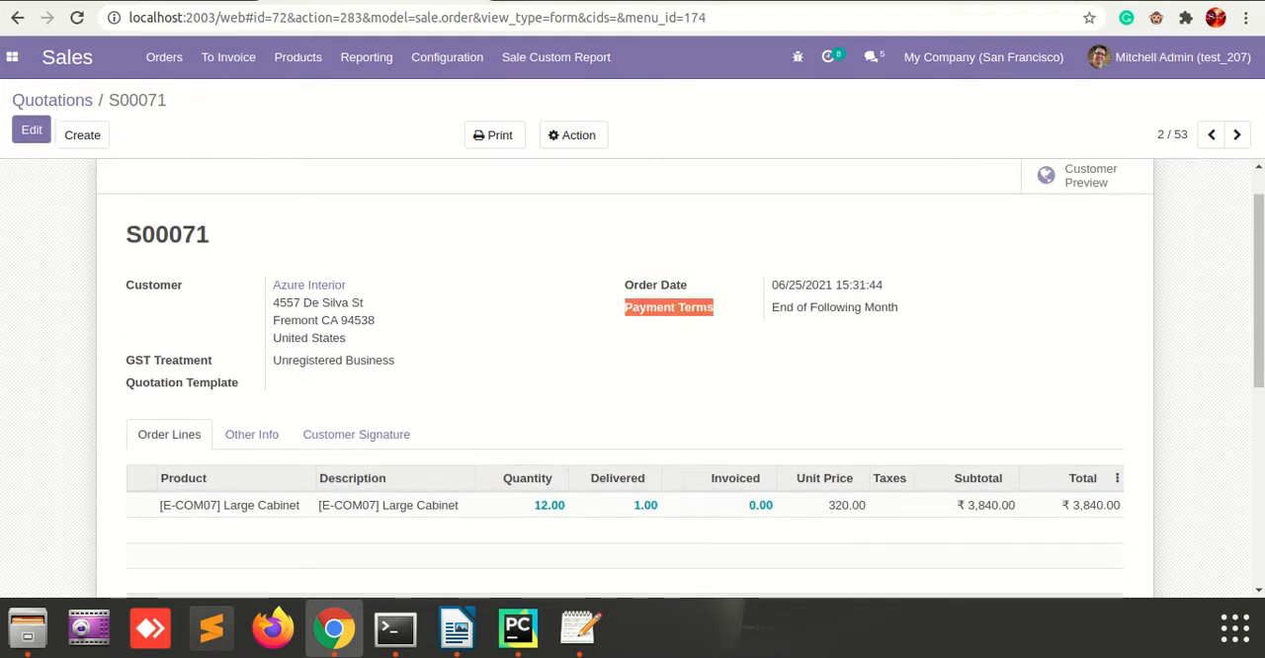
click(655, 307)
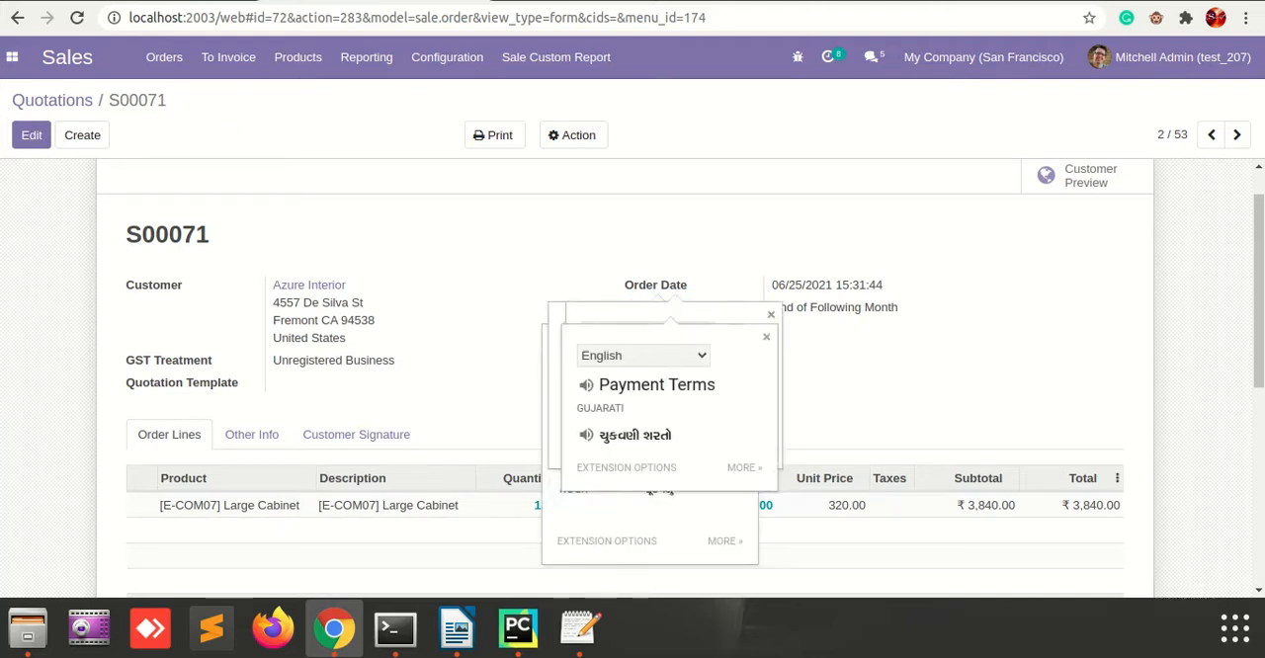
double_click(641, 286)
click(642, 286)
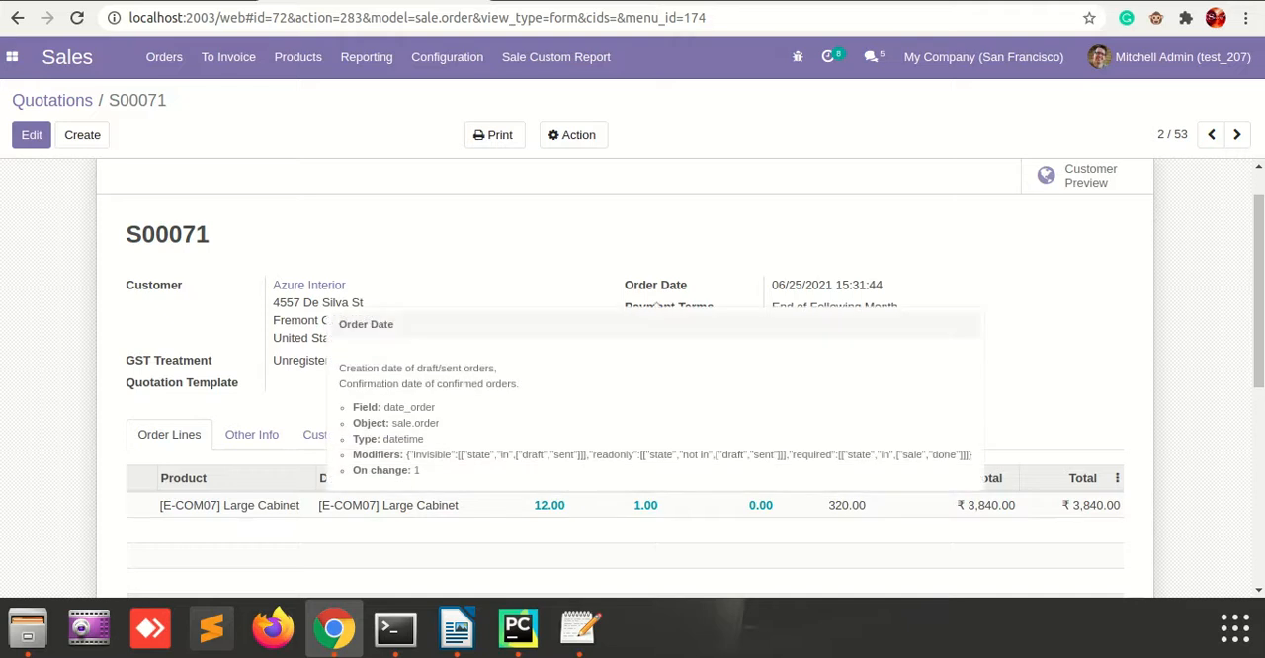
Turn off developer mode and reload the sales order page.
click(1157, 17)
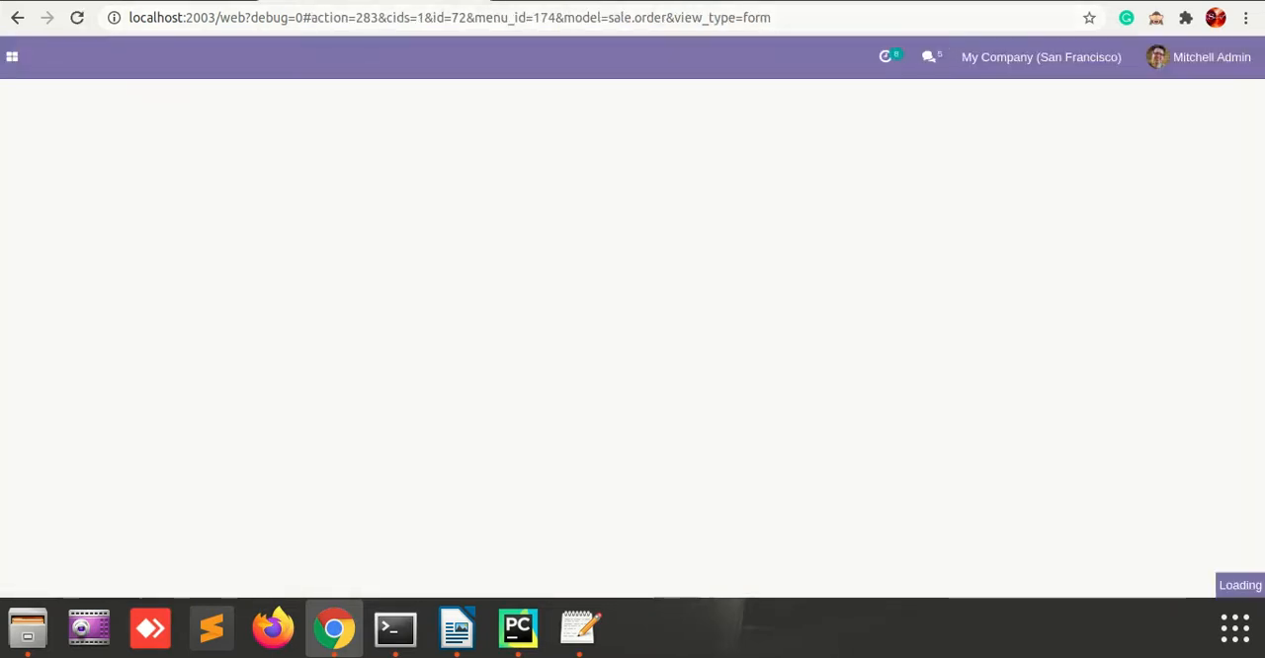
key(ctrl+l)
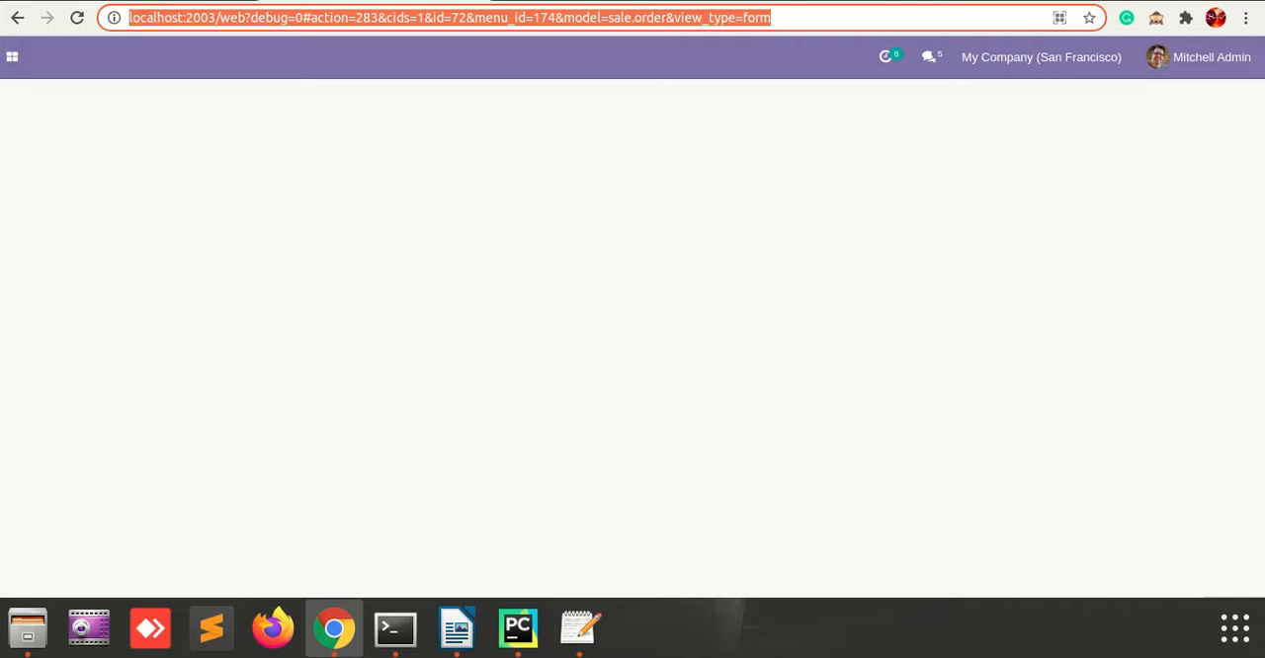
key(Return)
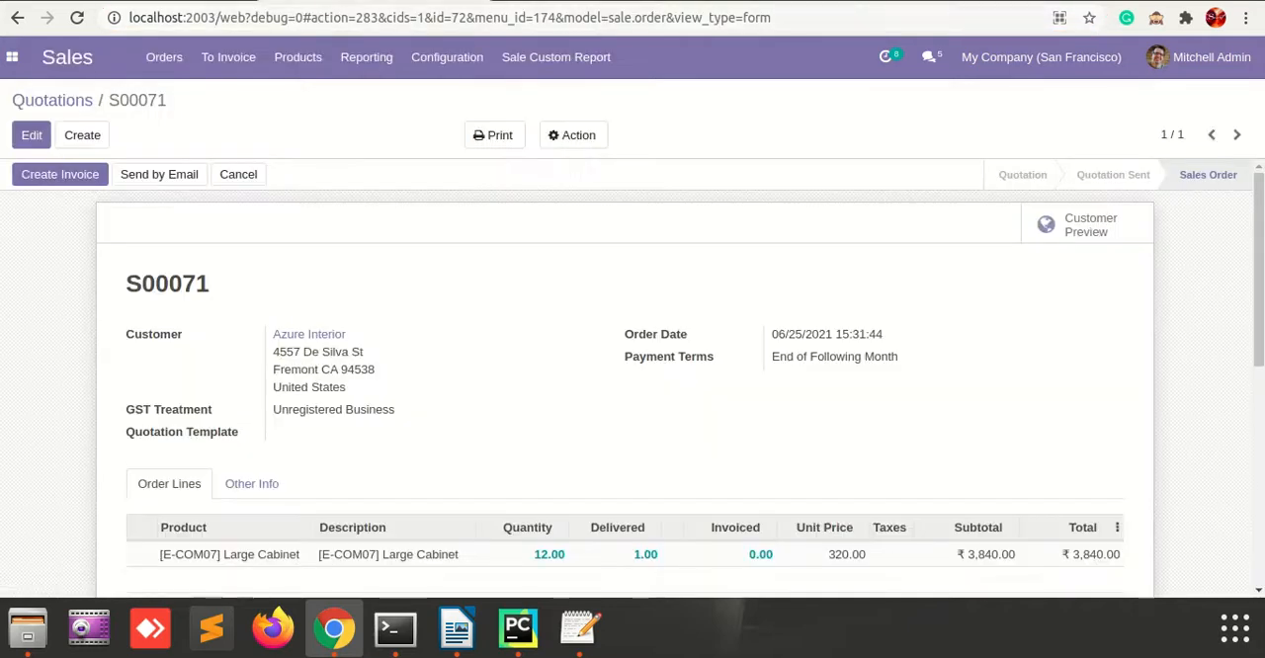
Activate developer mode by setting the debug parameter in the page address to 1 and loading it.
drag(245, 18, 303, 17)
click(303, 18)
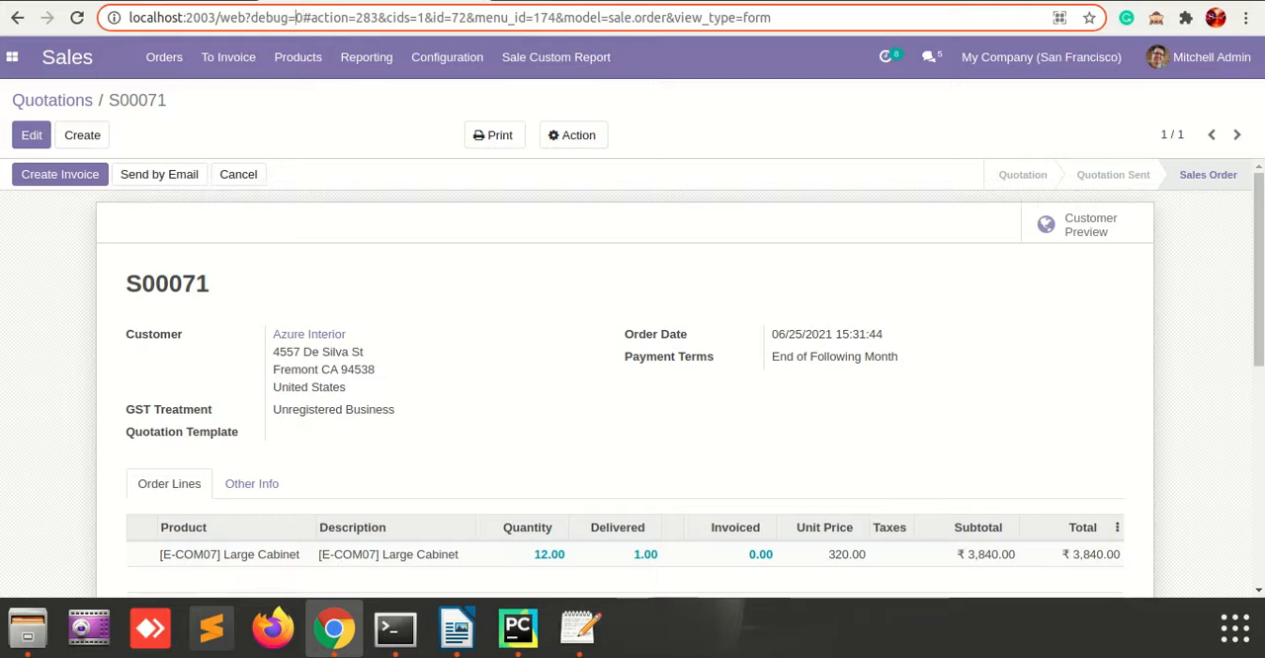
key(BackSpace)
text(1)
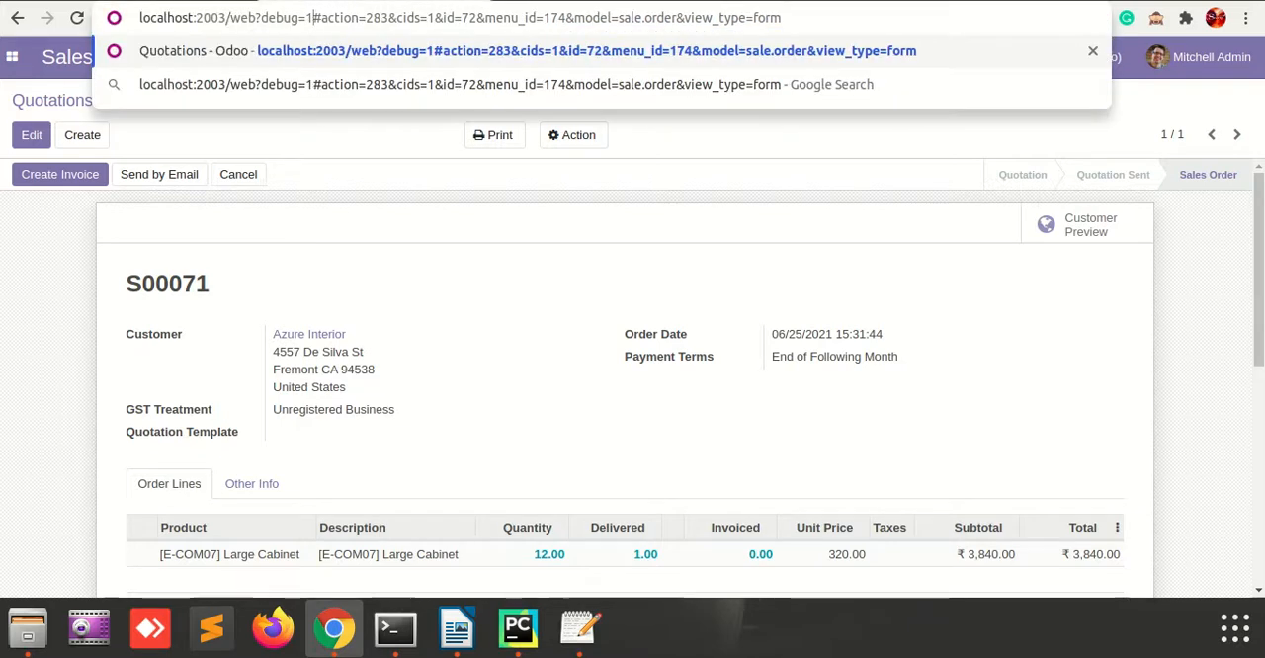
drag(256, 17, 312, 18)
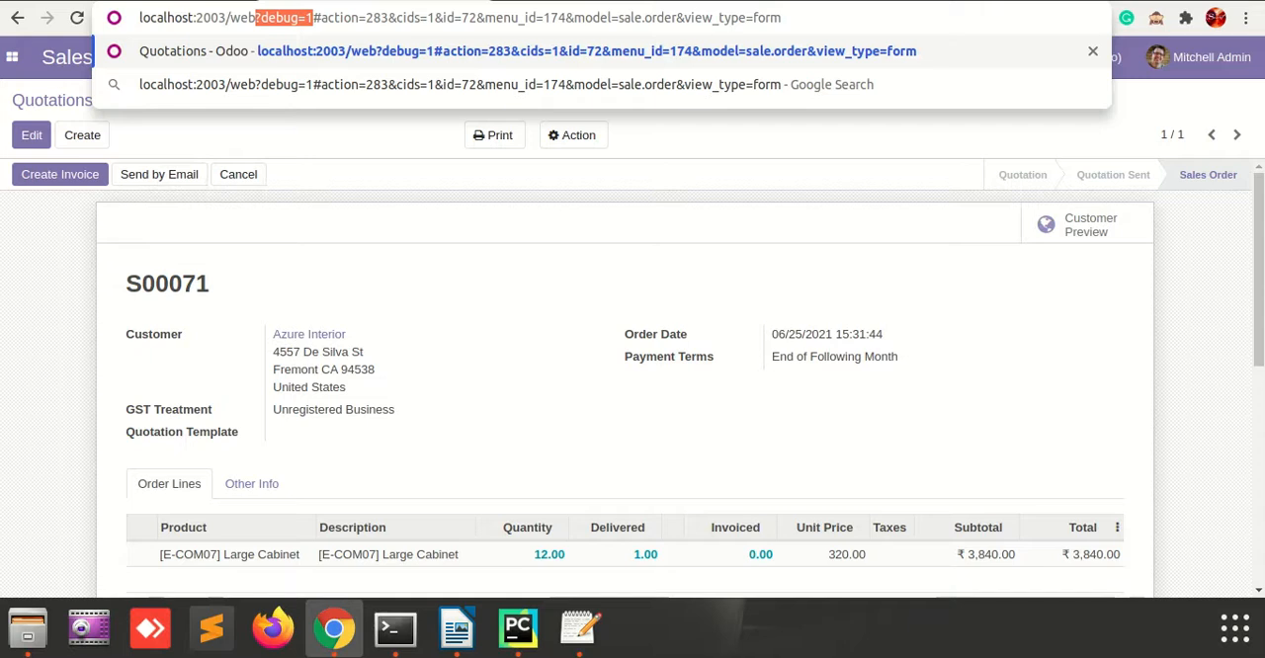
key(Return)
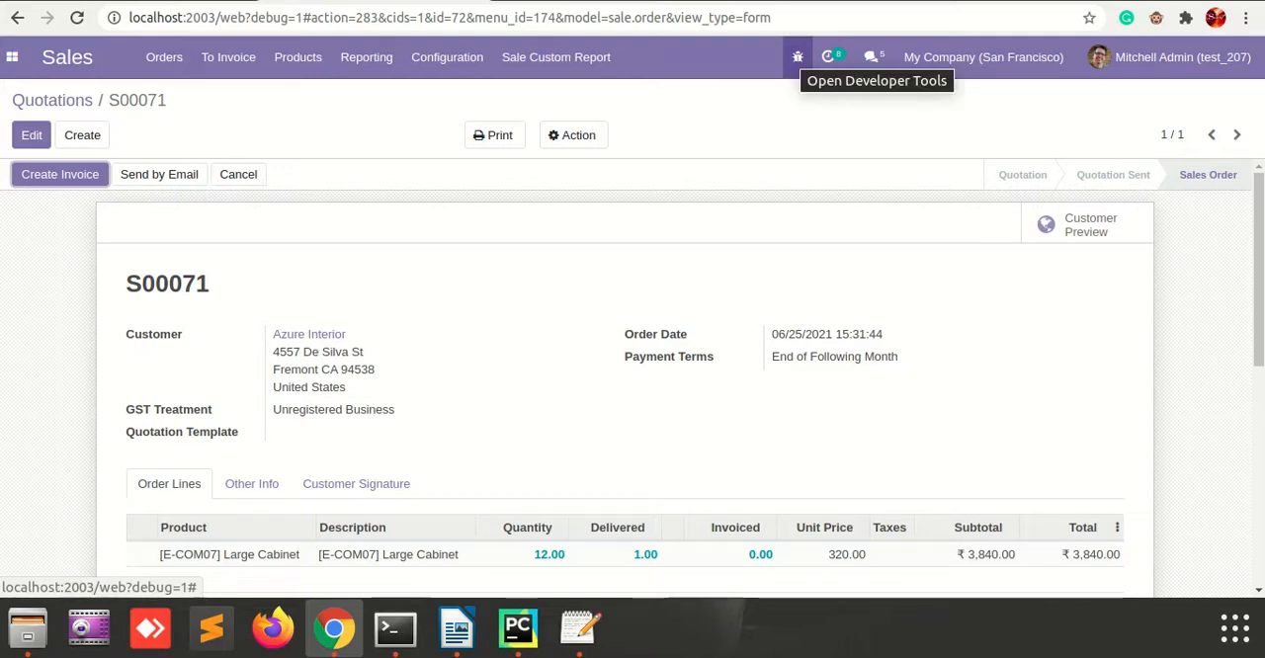
Open the sales order's form view definition, copy the model name sale.order from it and close the definition.
scroll(633, 377, down, 1)
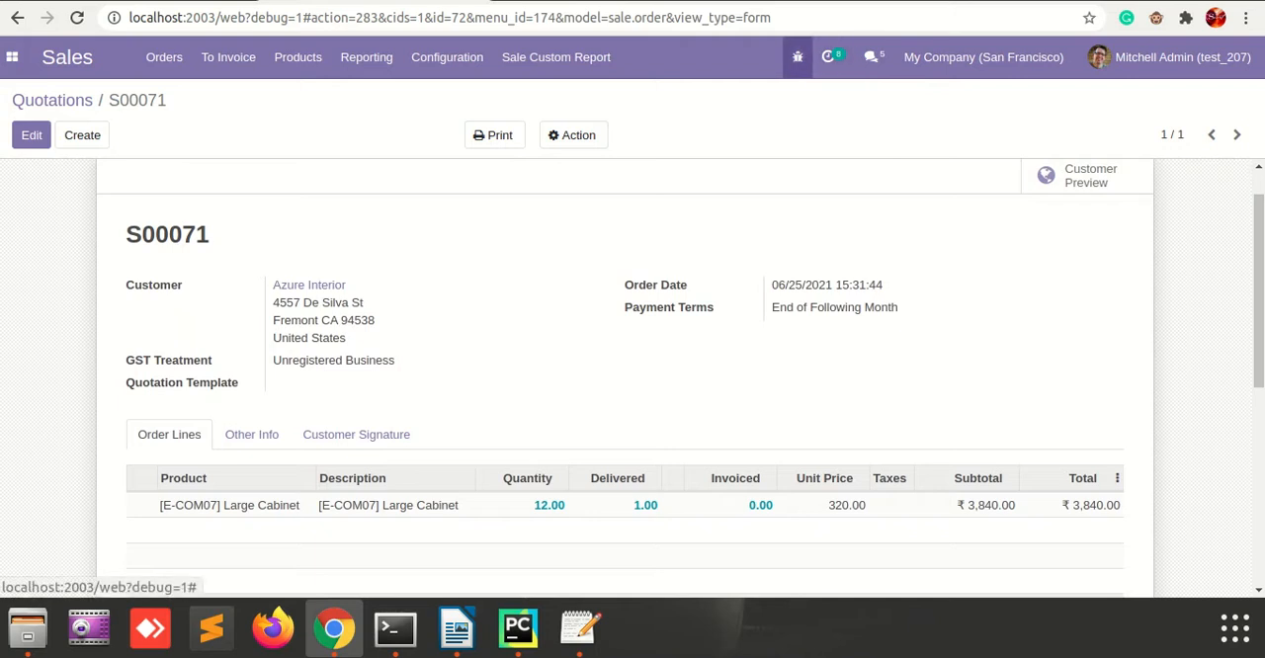
click(798, 56)
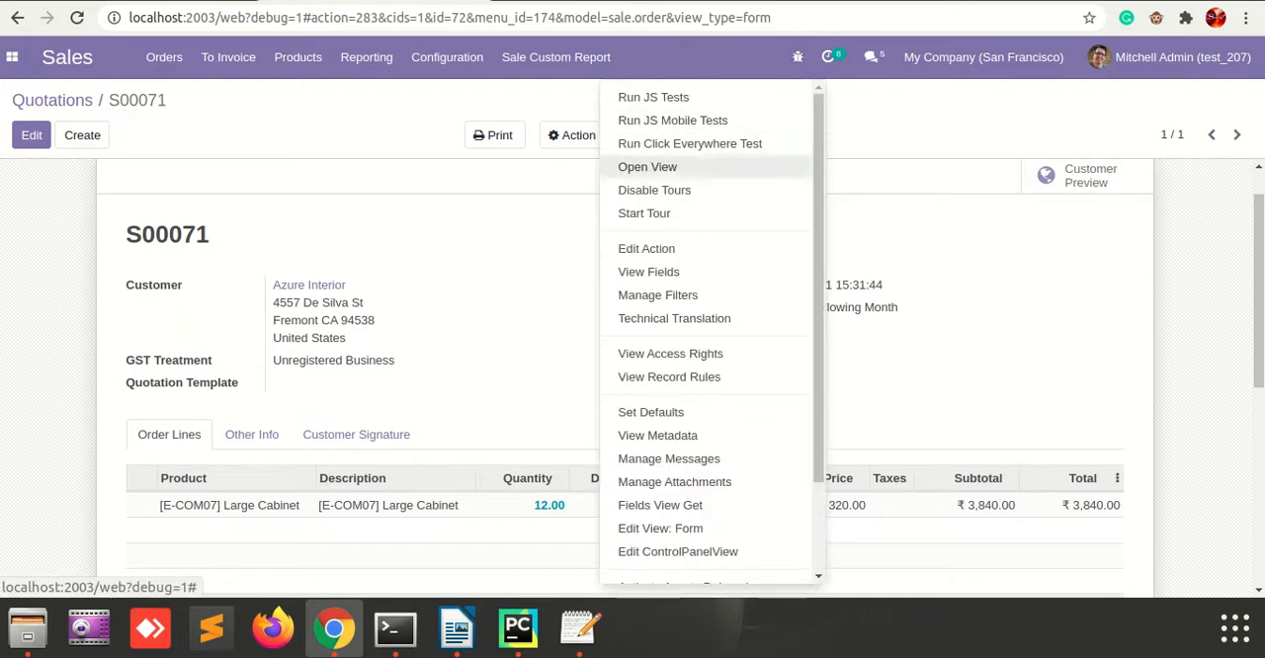
scroll(692, 178, down, 2)
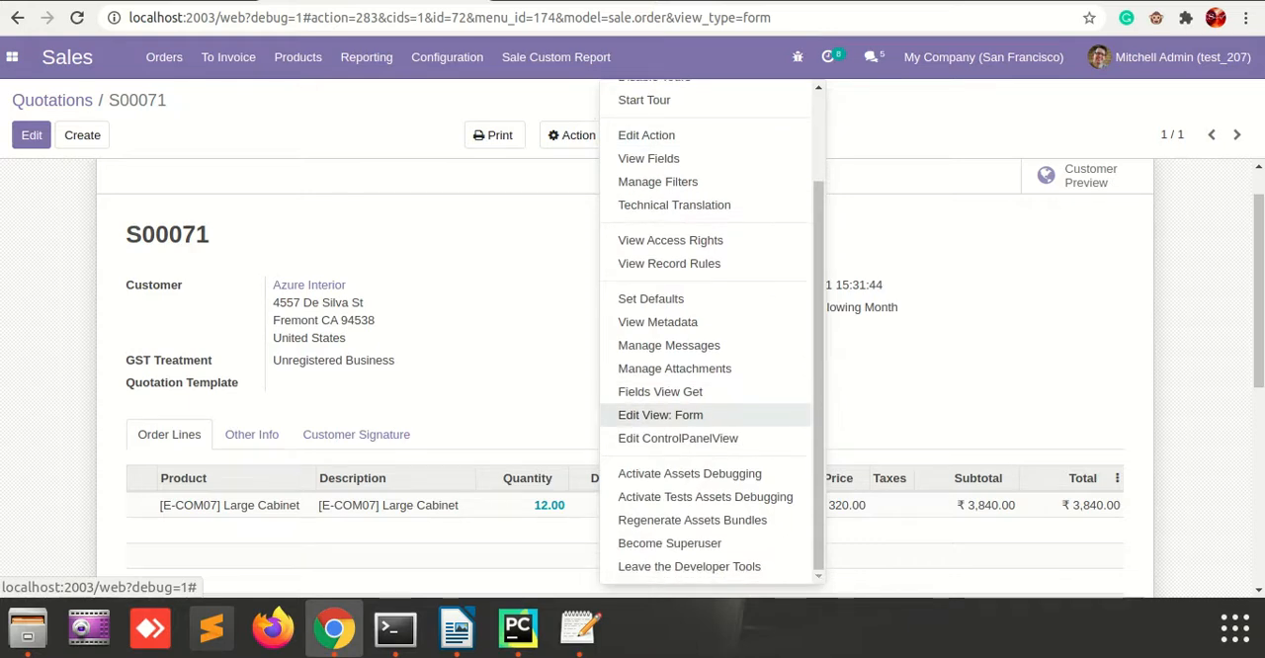
click(672, 415)
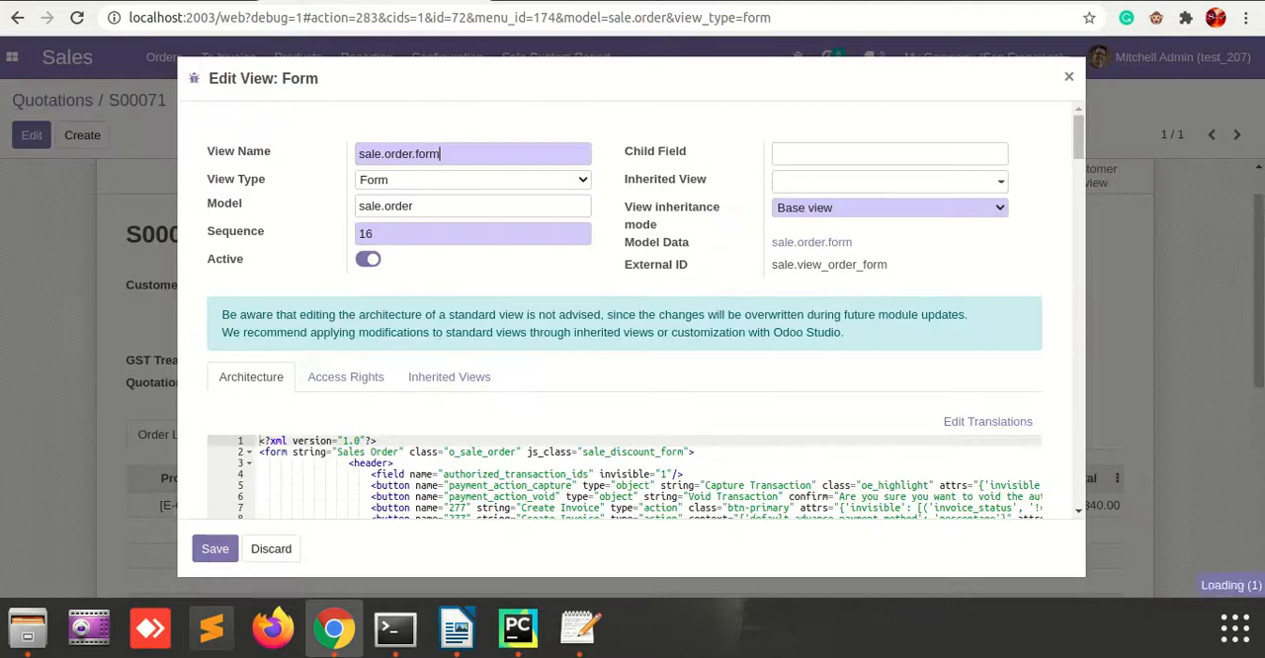
drag(413, 206, 358, 206)
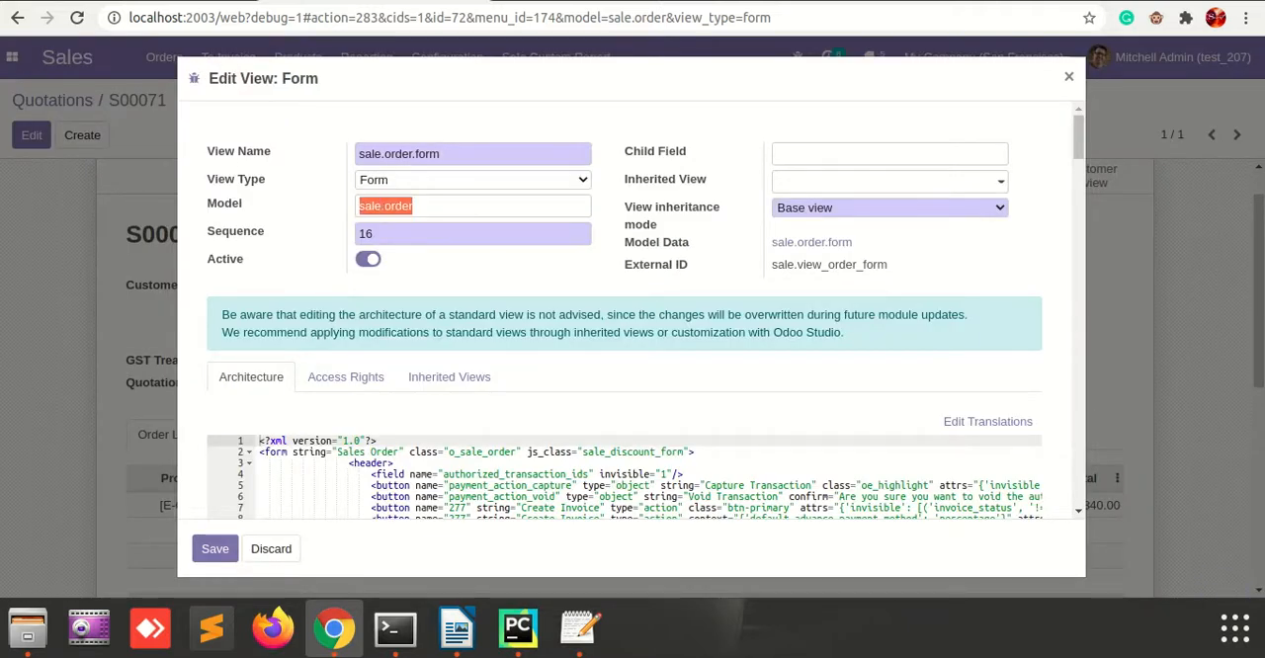
drag(414, 206, 358, 206)
key(ctrl+c)
click(1068, 76)
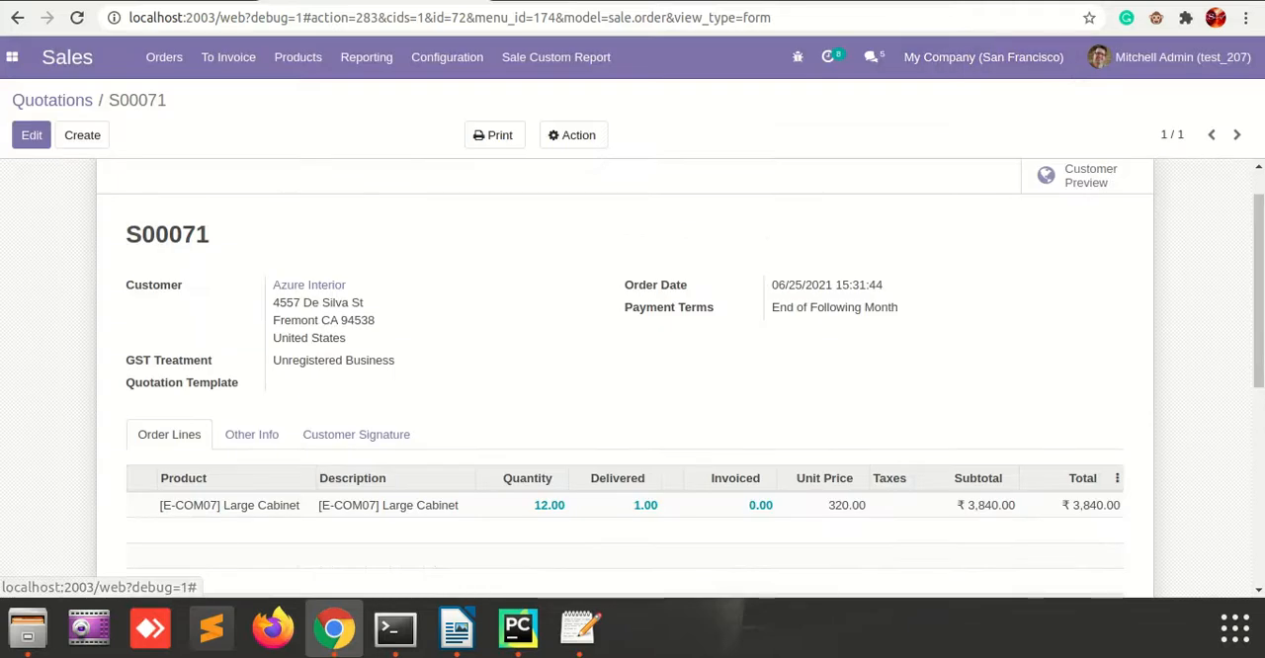
Switch to Settings and open the technical list of database Models.
click(11, 56)
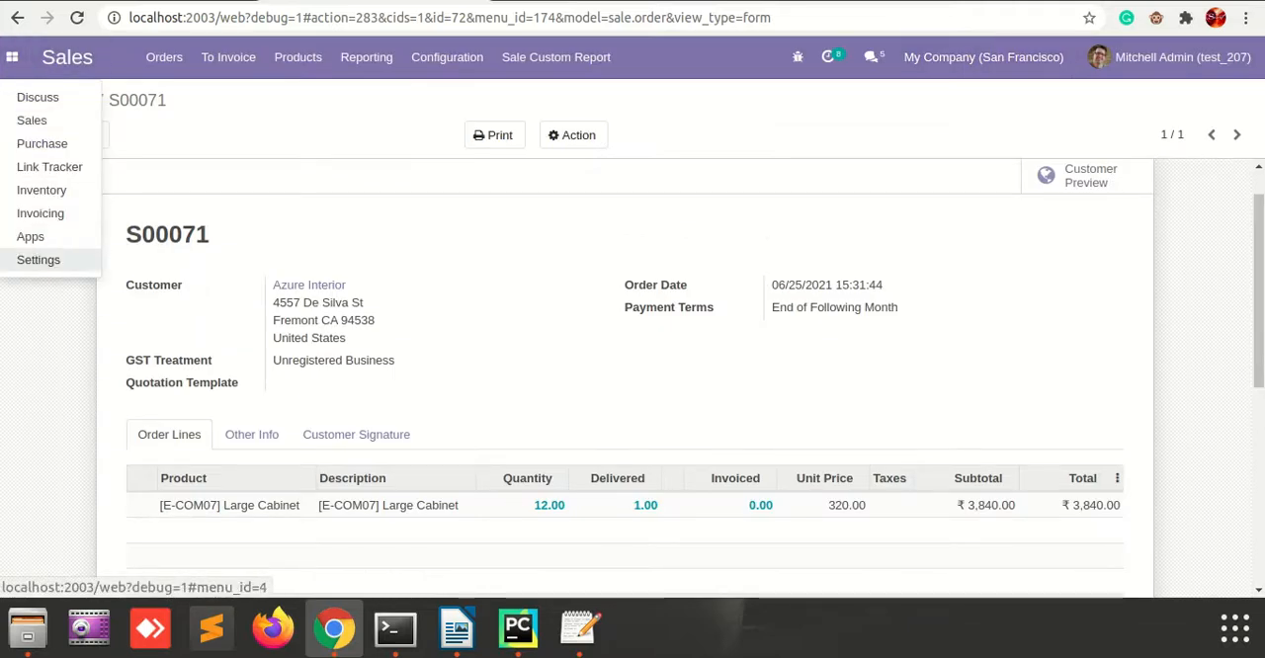
click(38, 259)
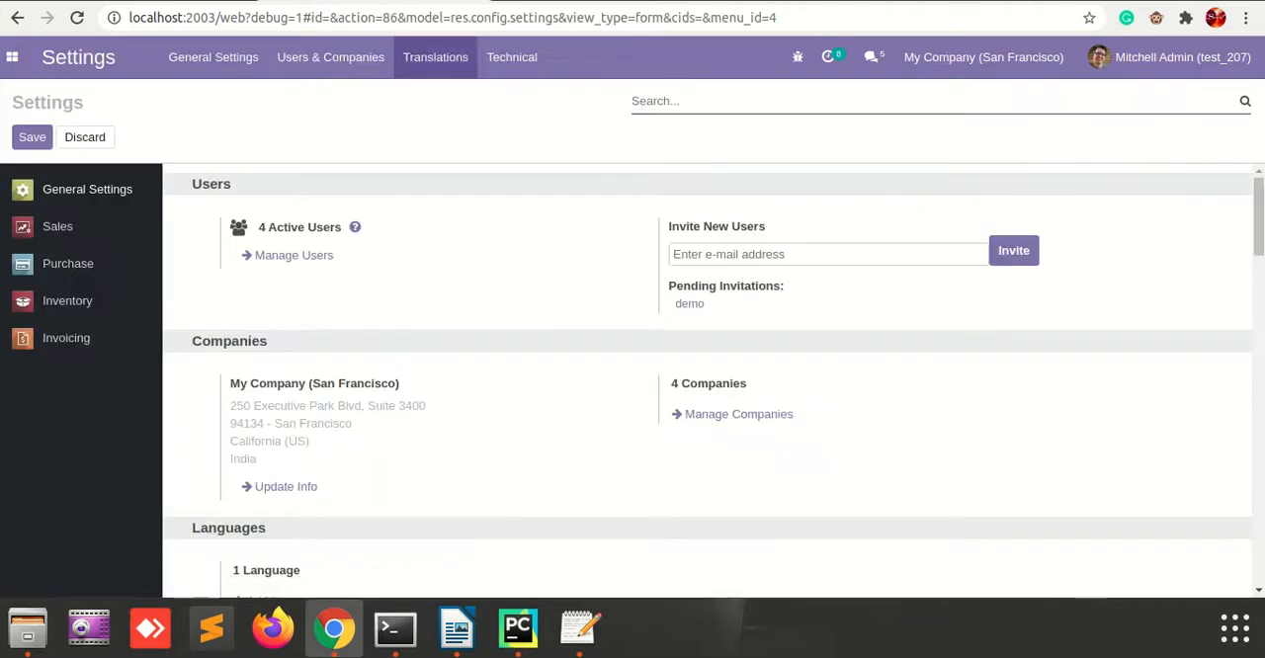
click(511, 56)
scroll(568, 188, down, 4)
scroll(568, 297, down, 5)
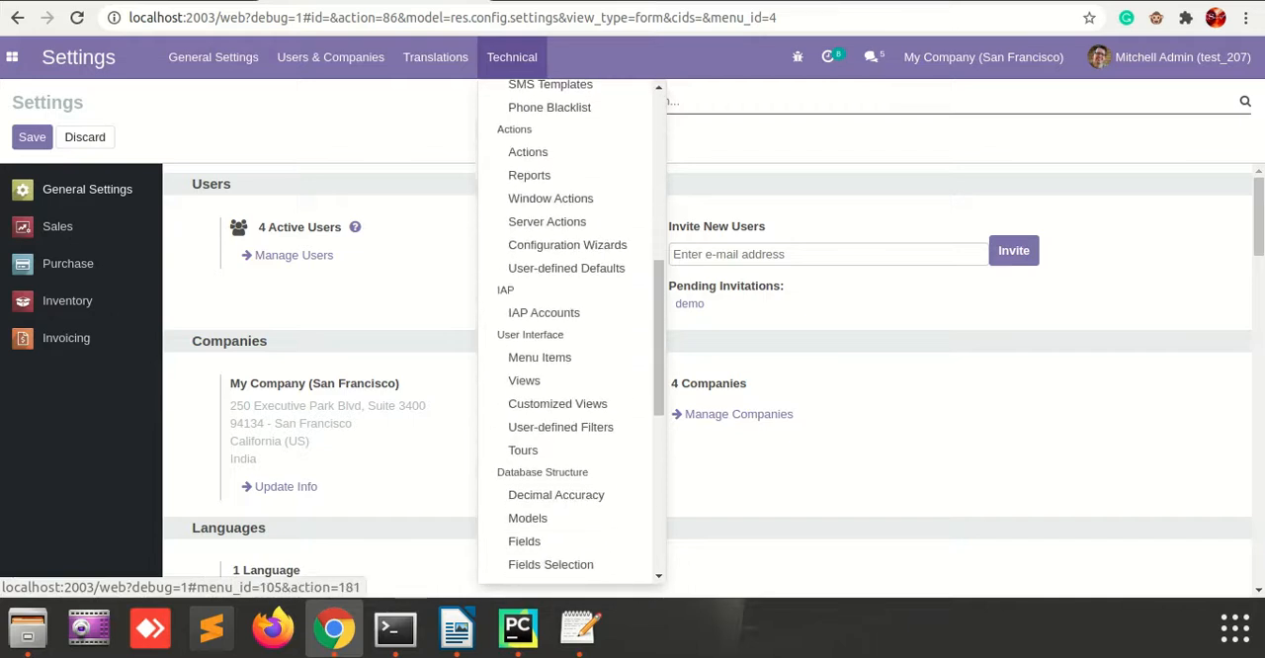
scroll(568, 195, down, 1)
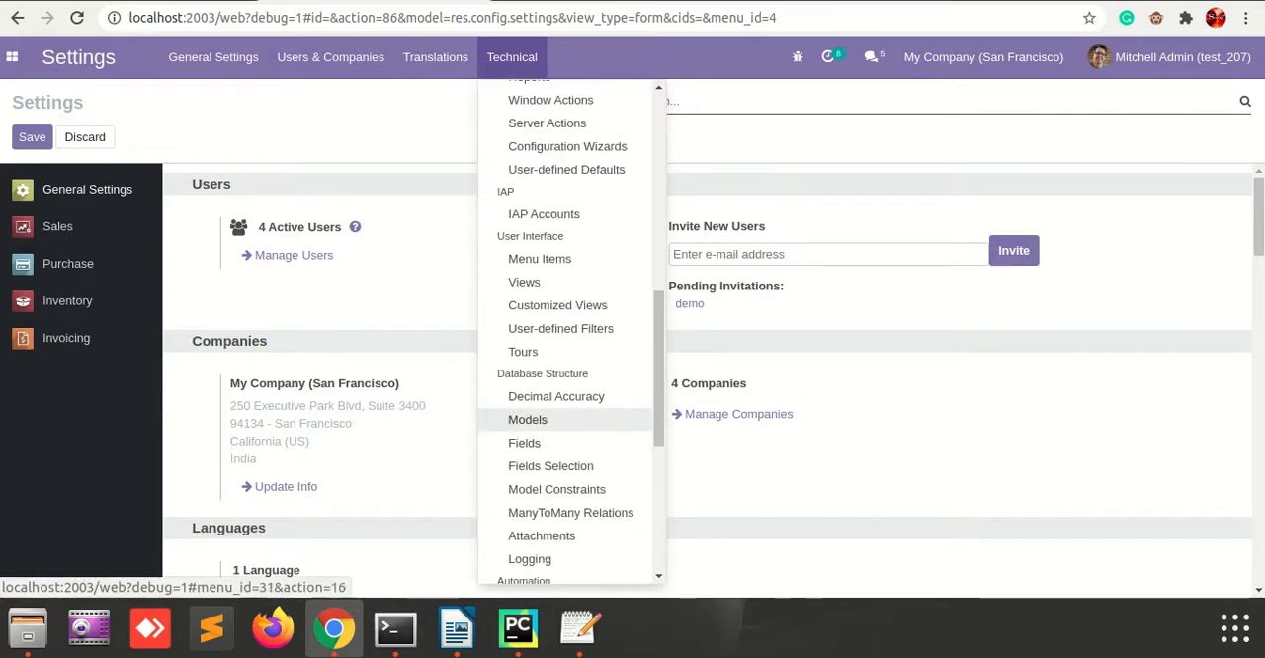
click(554, 420)
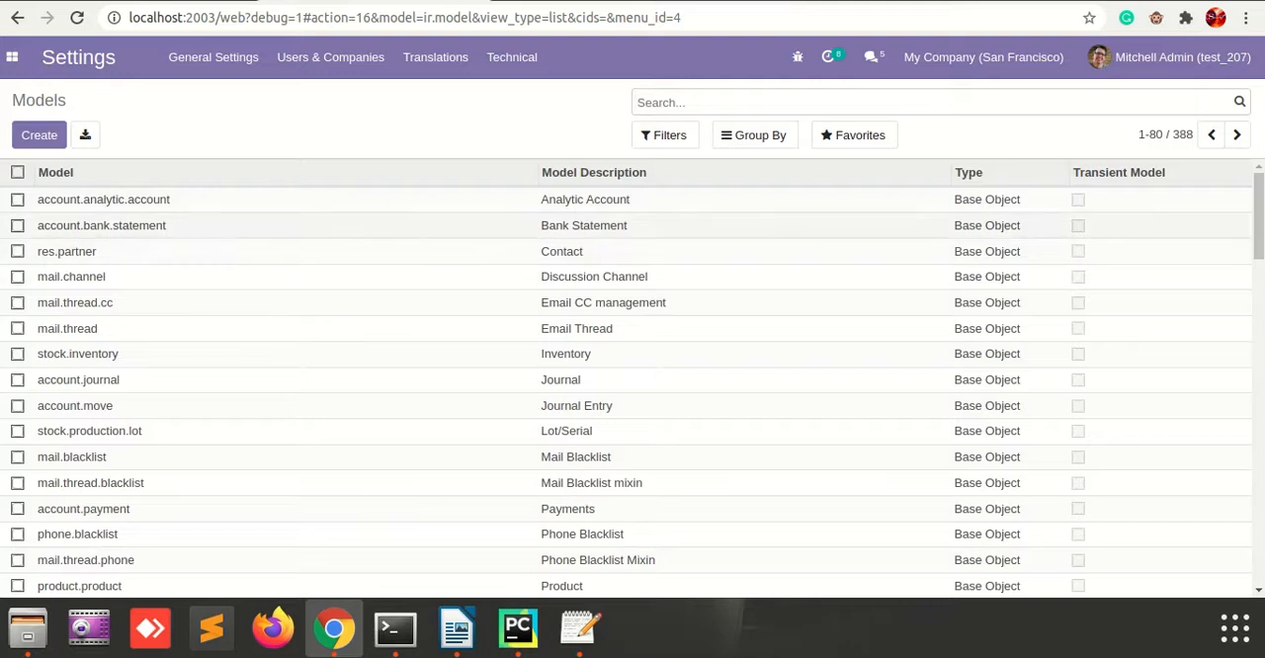
Search the models for sale.order and open the Sales Order model to show its fields.
scroll(633, 379, down, 5)
scroll(632, 378, up, 5)
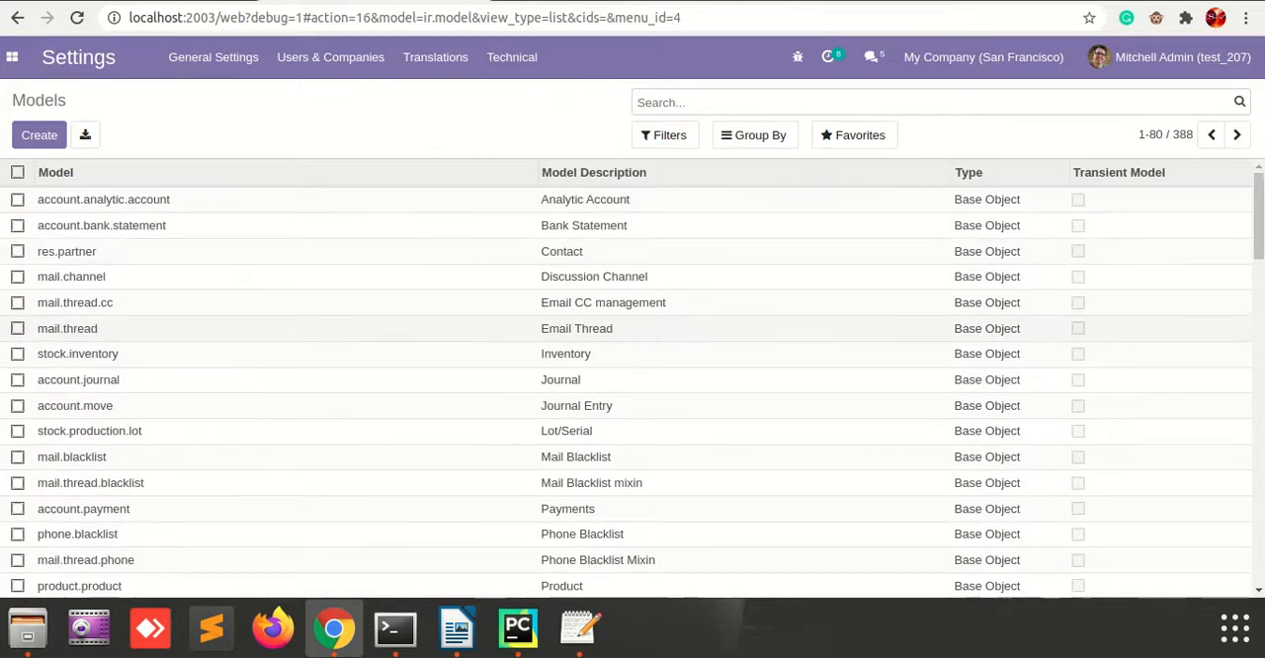
scroll(633, 378, down, 6)
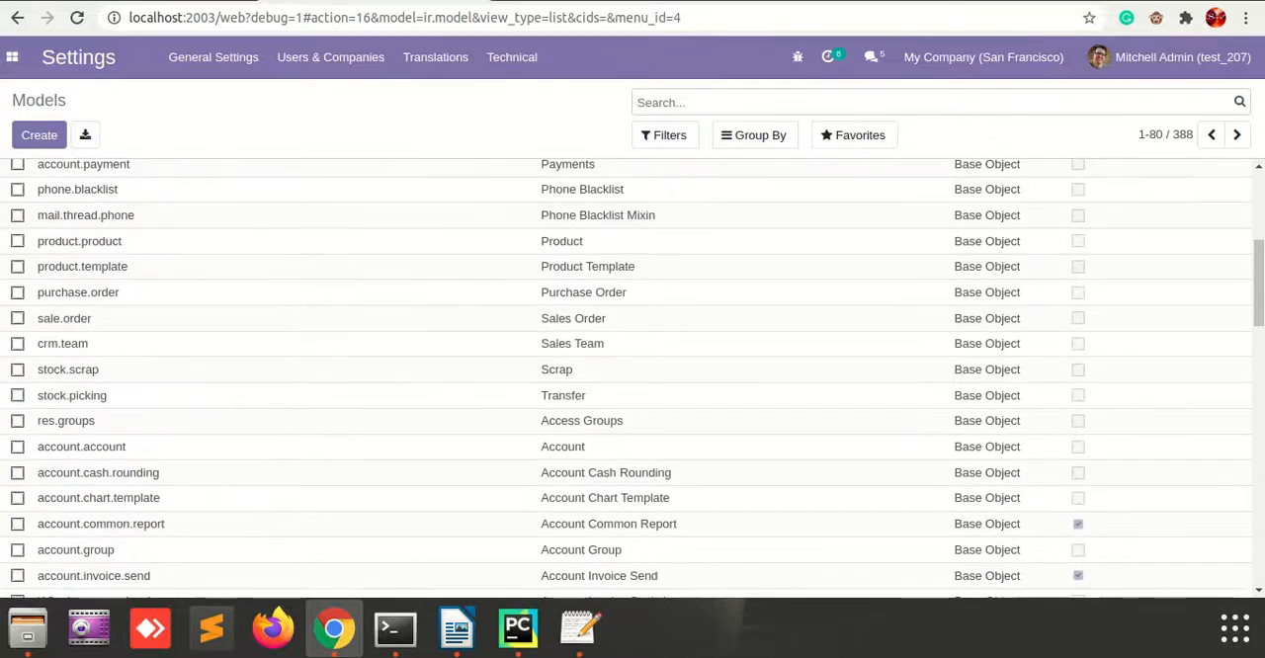
key(ctrl+v)
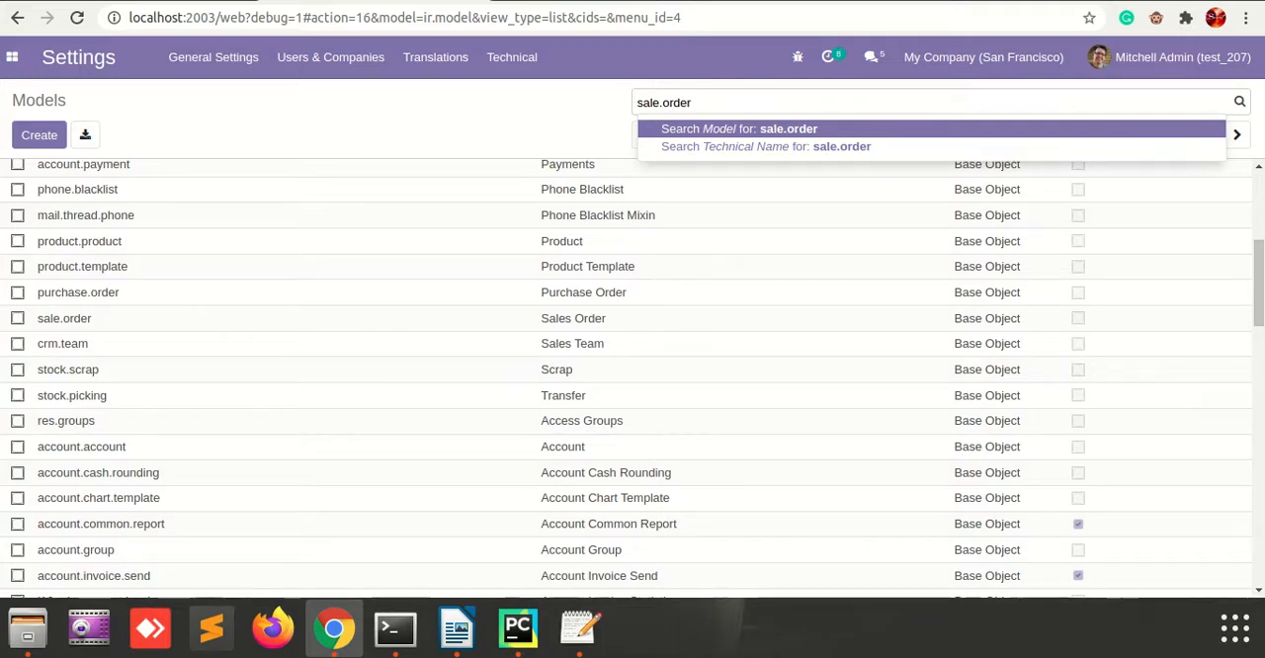
key(Return)
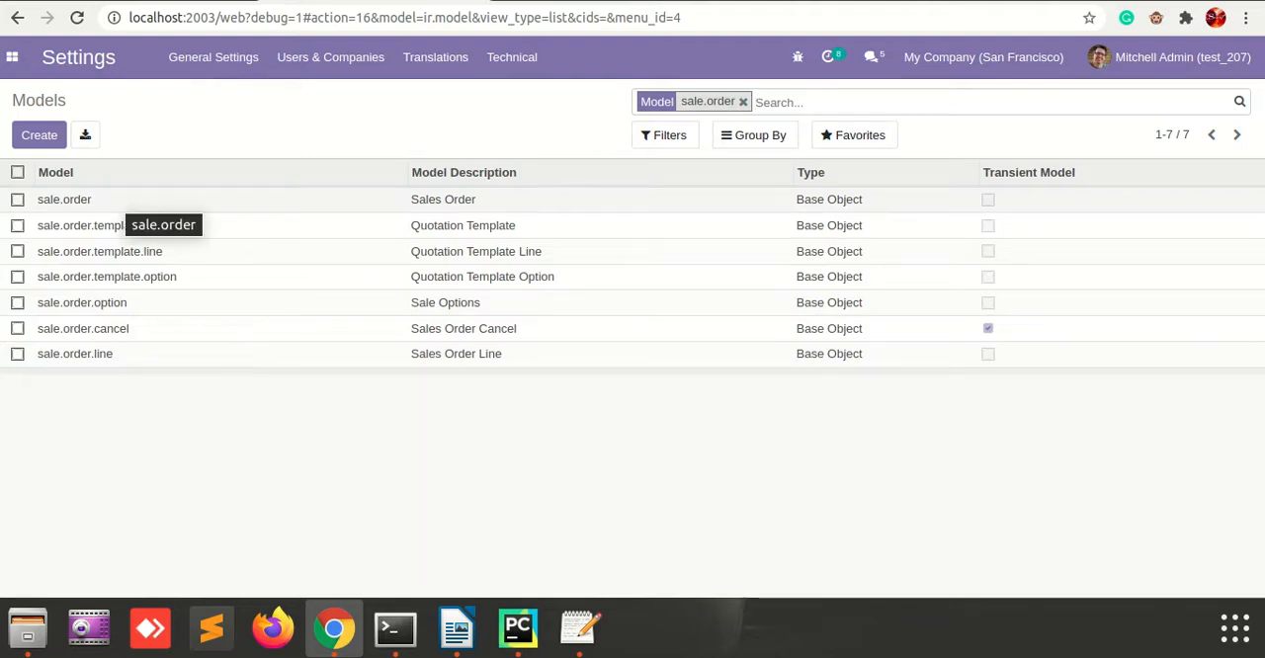
click(127, 198)
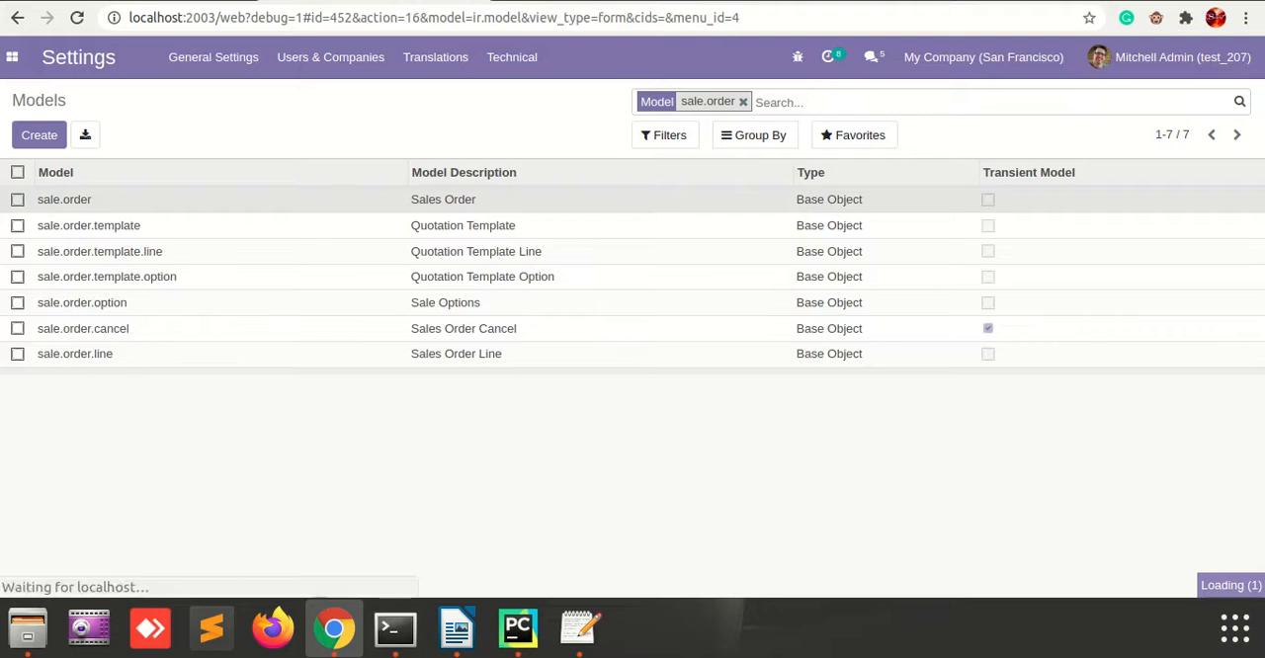
scroll(633, 395, down, 3)
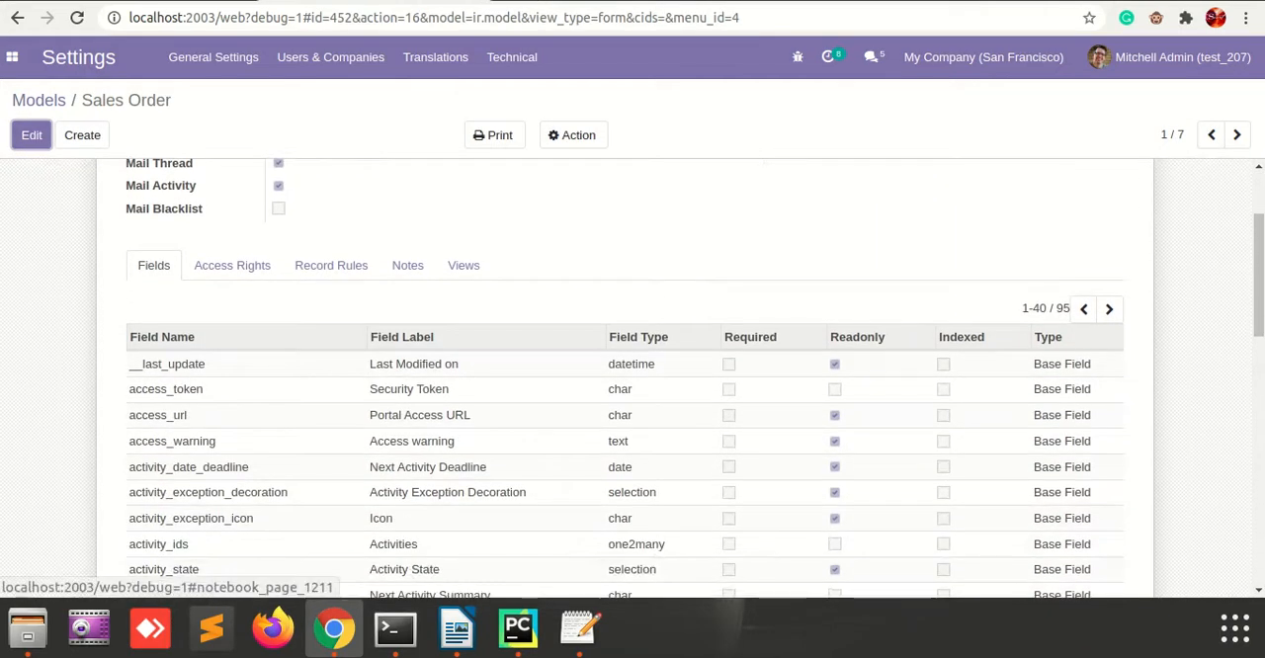
Put the Sales Order model into edit mode and start a new entry at the end of its field list.
scroll(625, 375, down, 5)
scroll(625, 376, down, 5)
scroll(625, 376, up, 7)
scroll(624, 376, up, 1)
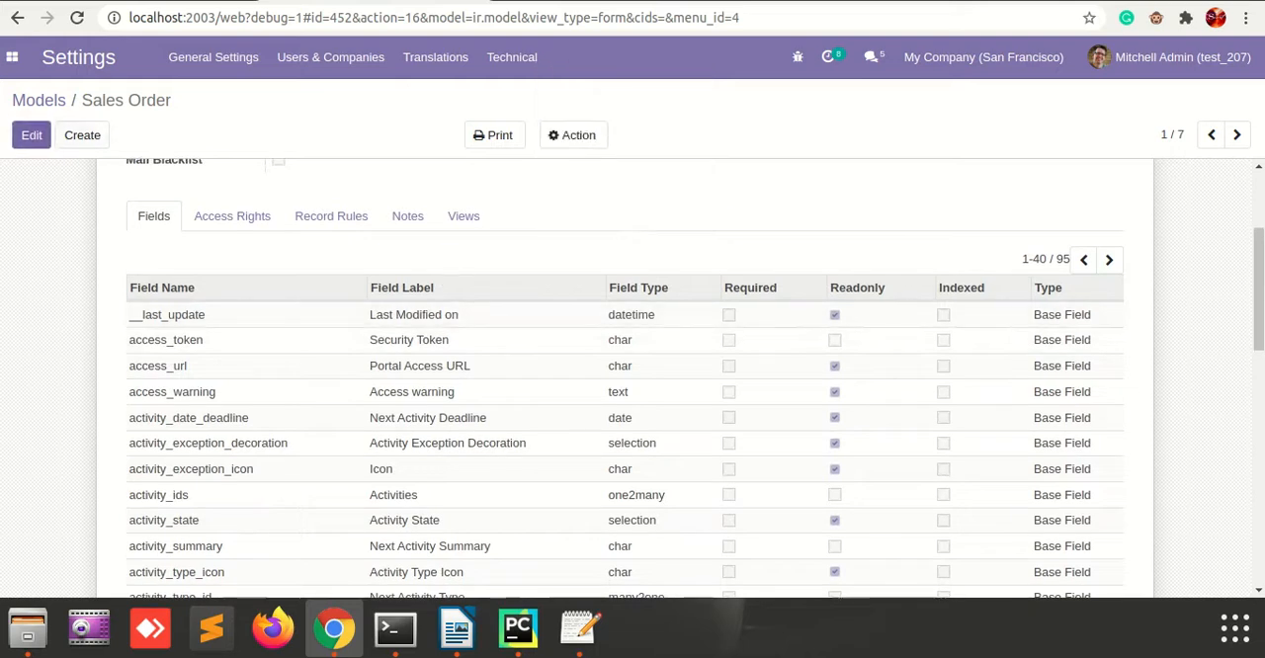
click(32, 135)
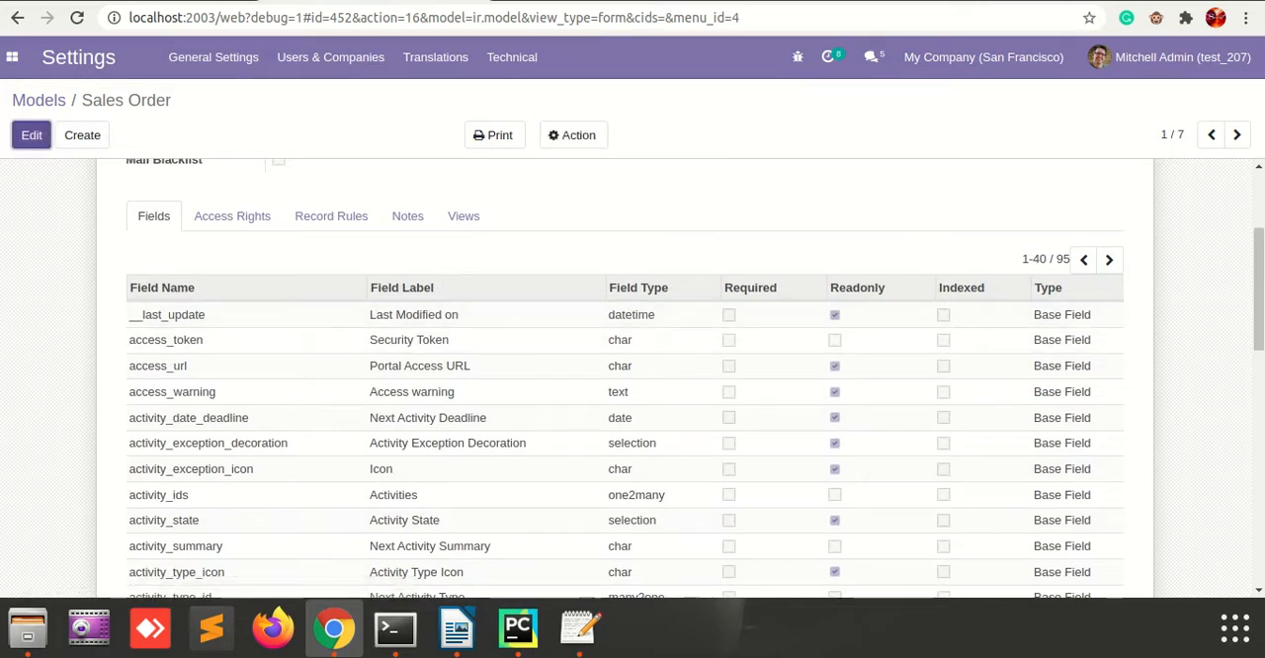
scroll(633, 395, down, 4)
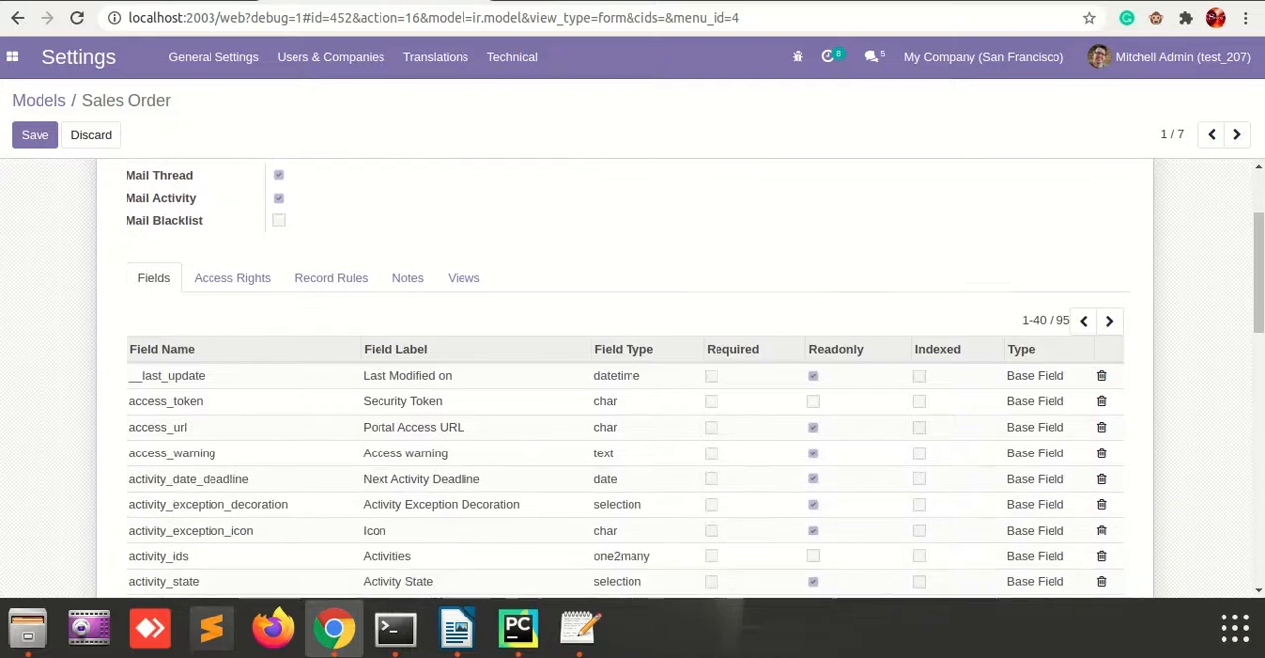
scroll(633, 380, up, 3)
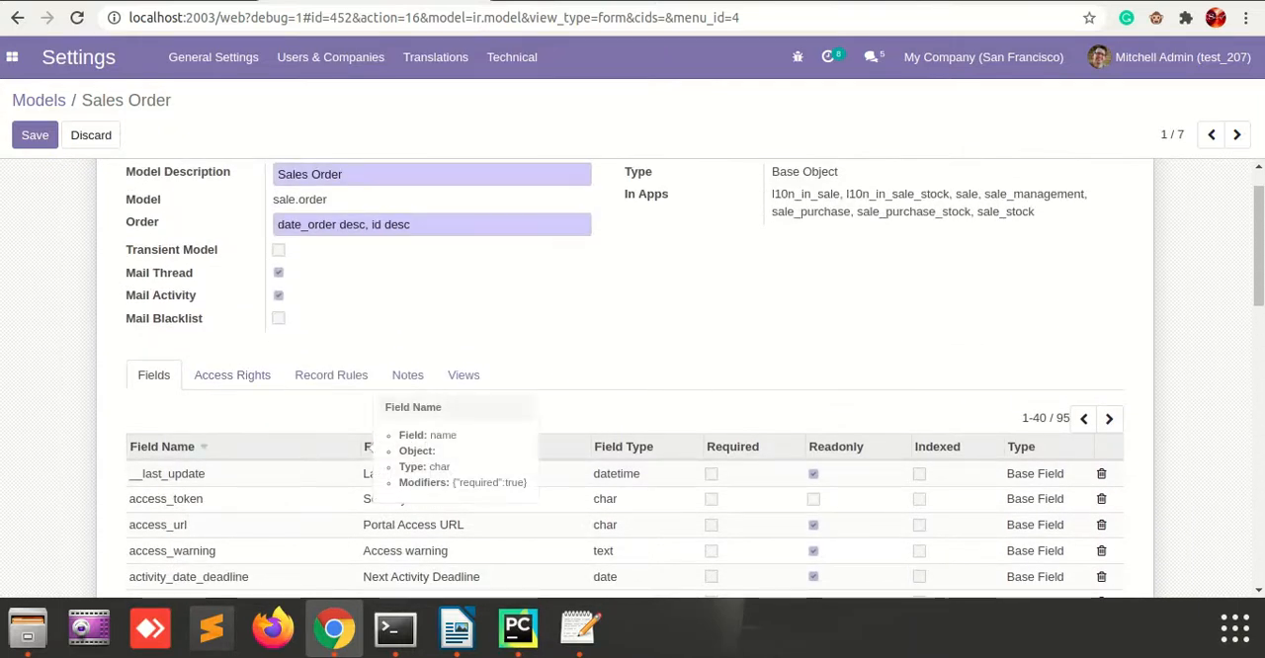
scroll(396, 447, down, 2)
scroll(626, 379, down, 9)
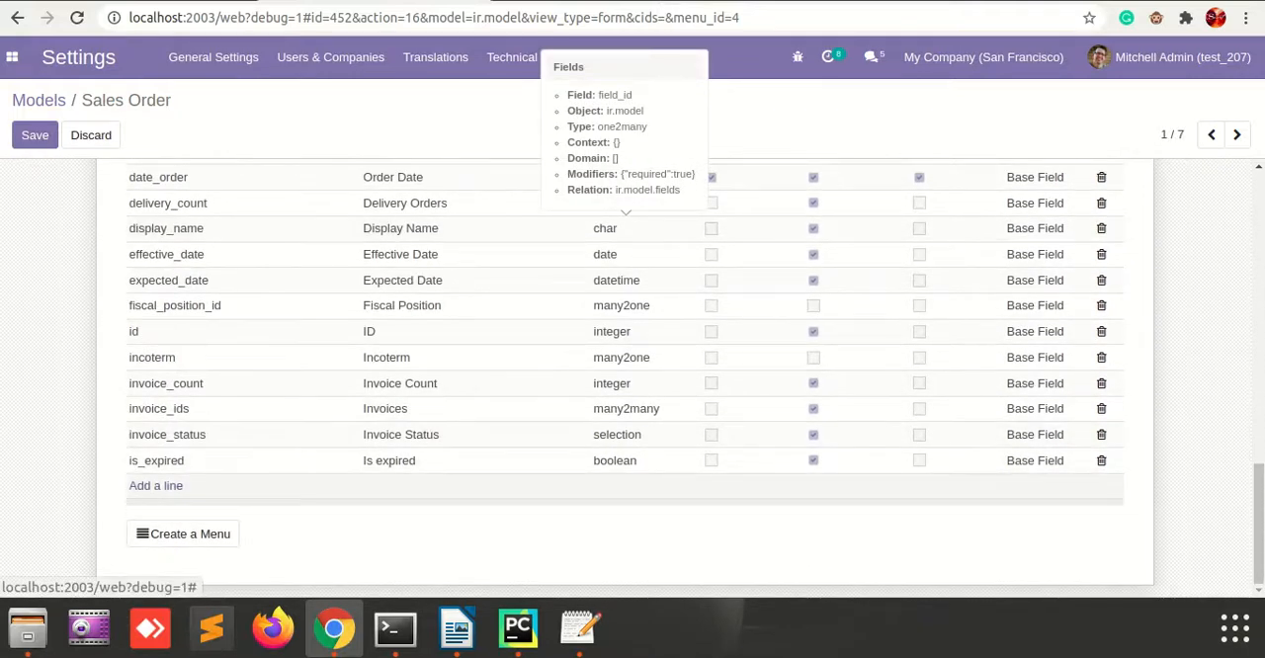
click(155, 485)
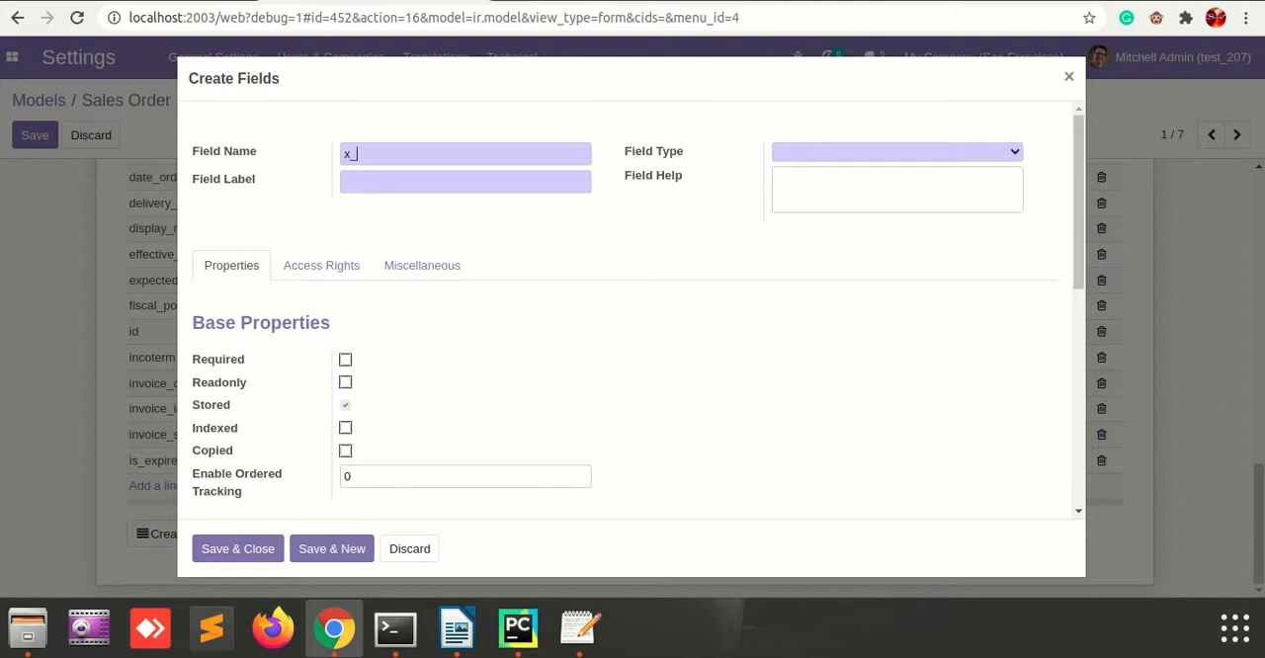
Define the new field with the name x_demo, the label Note and the field type char.
text(demo)
click(345, 182)
text(n)
key(BackSpace)
text(Note)
click(898, 152)
key(Down)
key(Down)
key(Down)
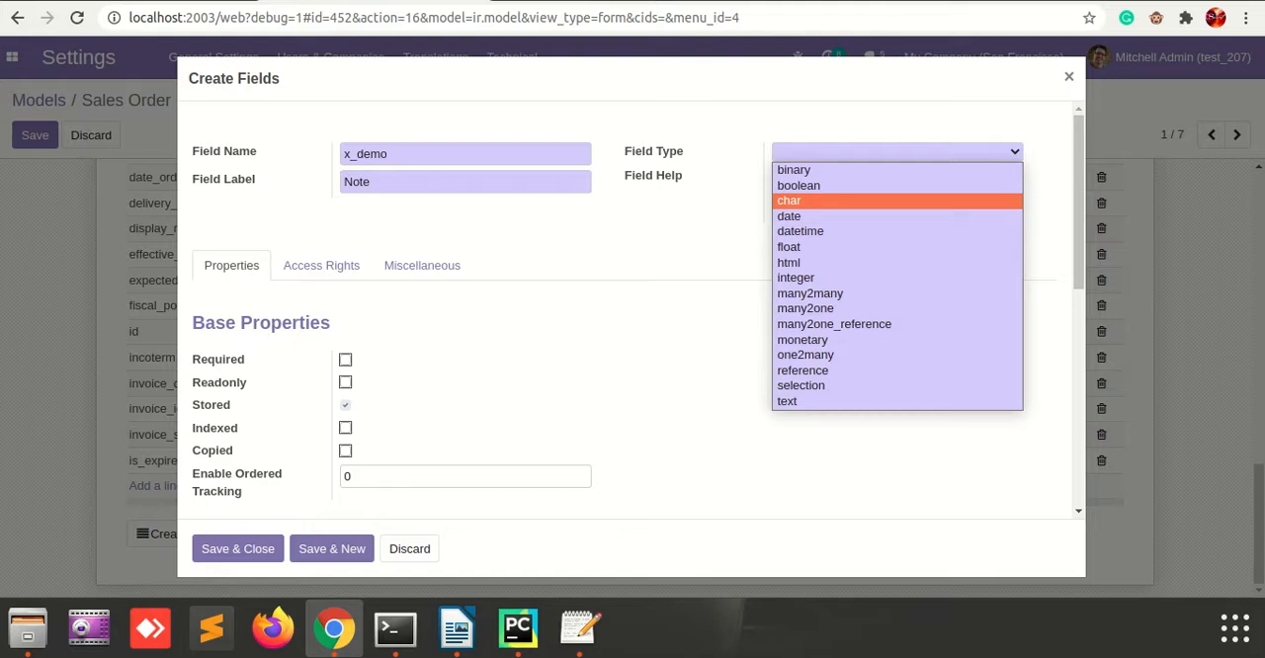
key(Return)
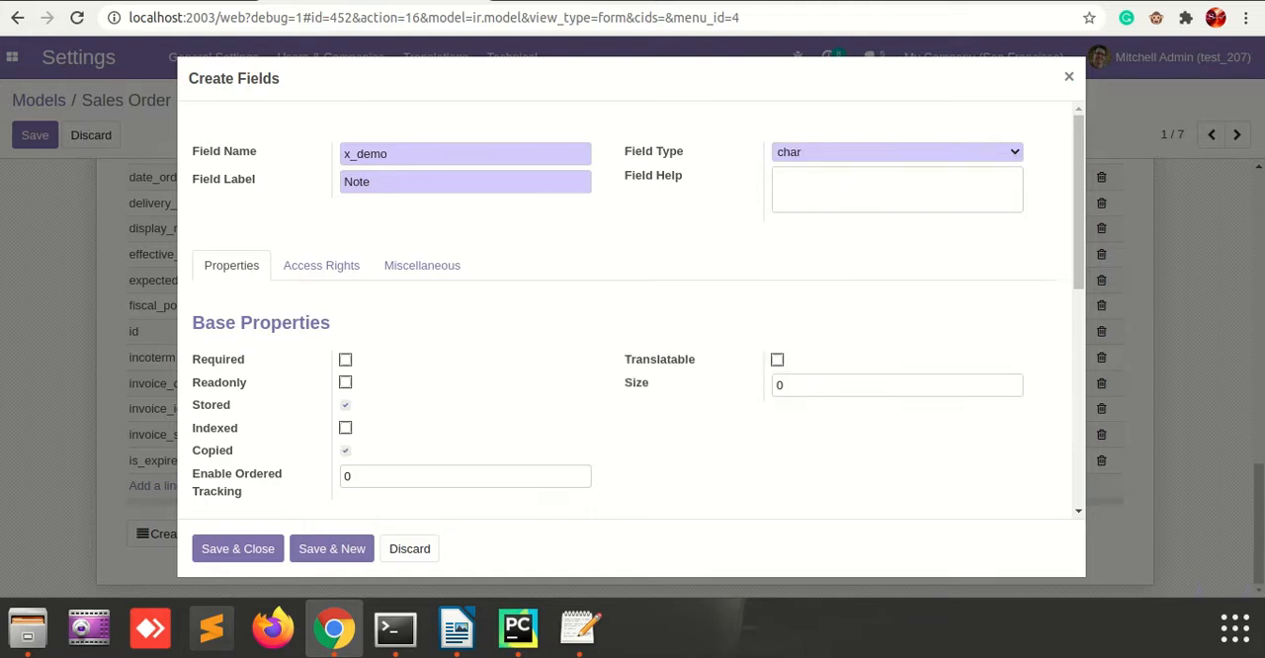
Review the new field's base and advanced properties, then save the field and the Sales Order model.
scroll(631, 310, down, 2)
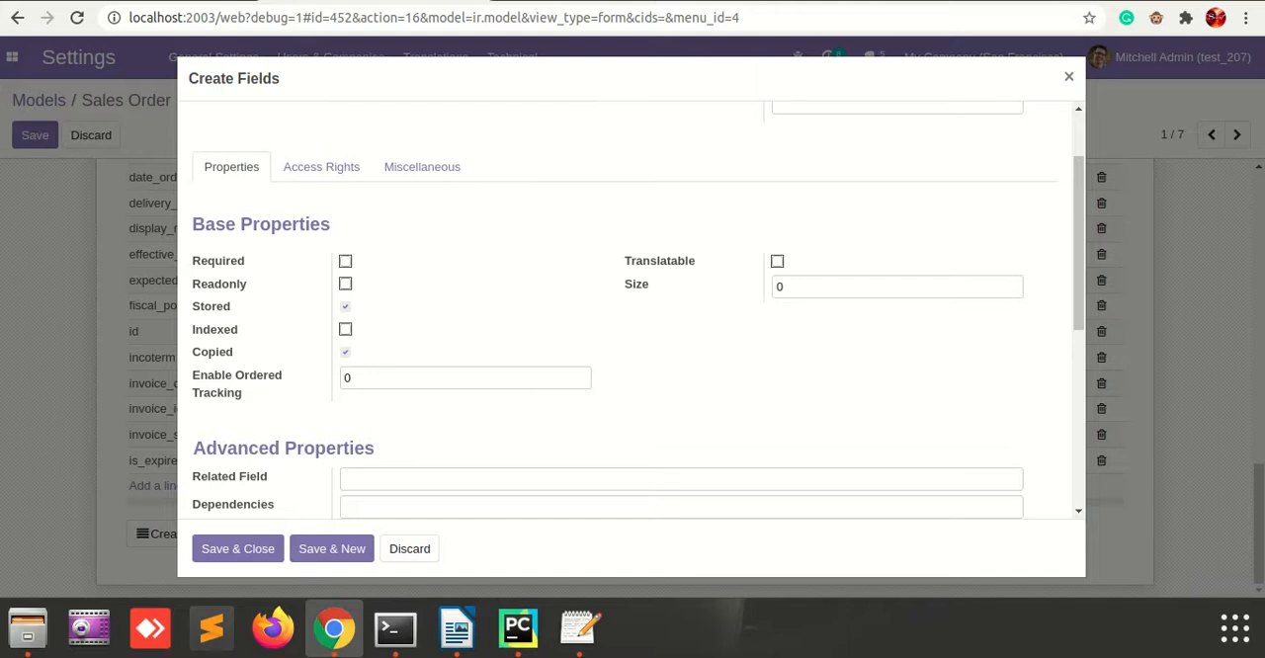
scroll(631, 309, down, 1)
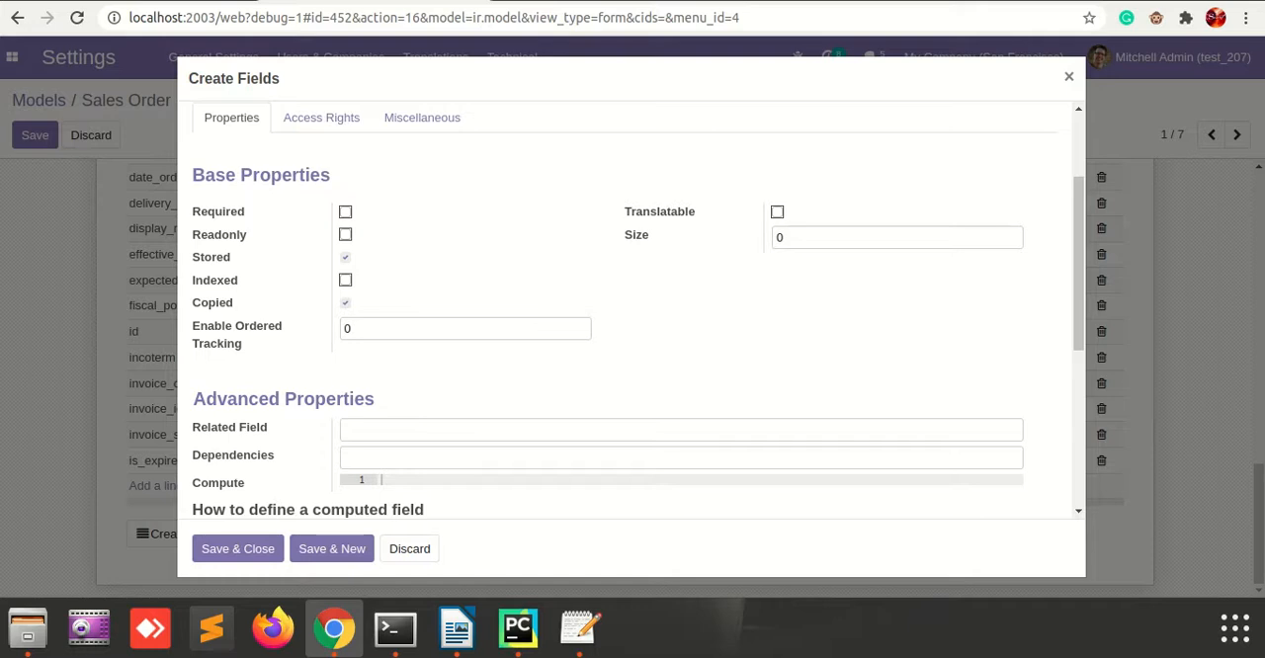
scroll(632, 316, down, 2)
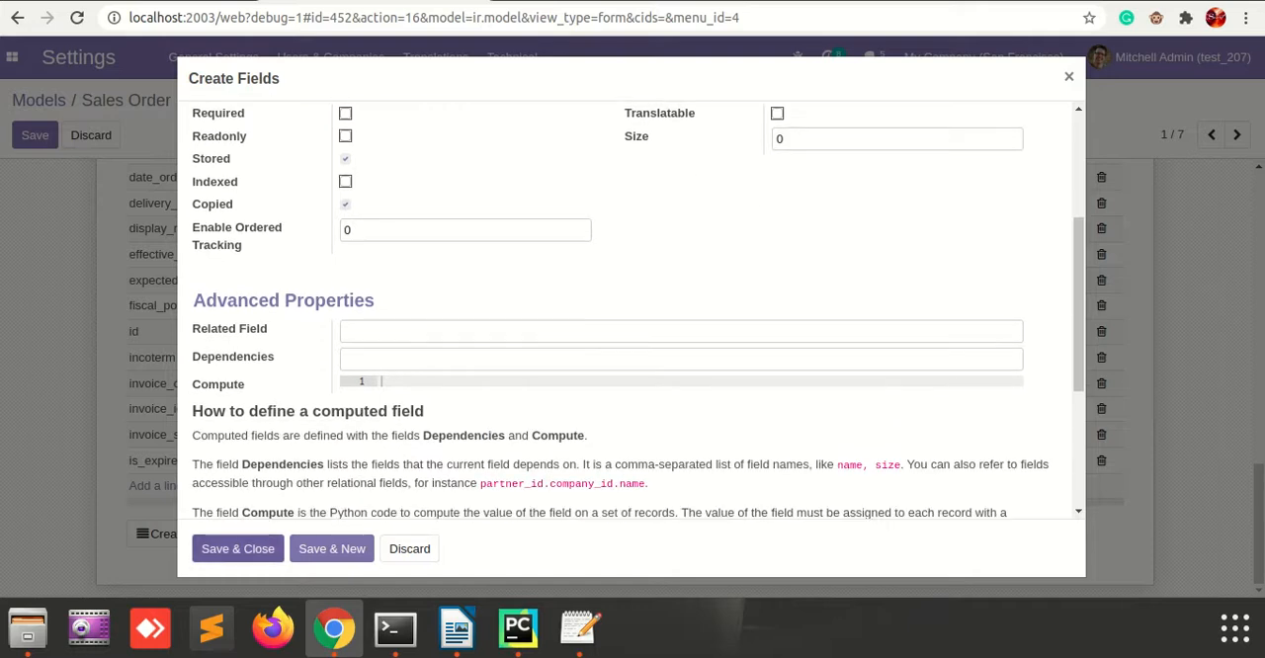
click(237, 549)
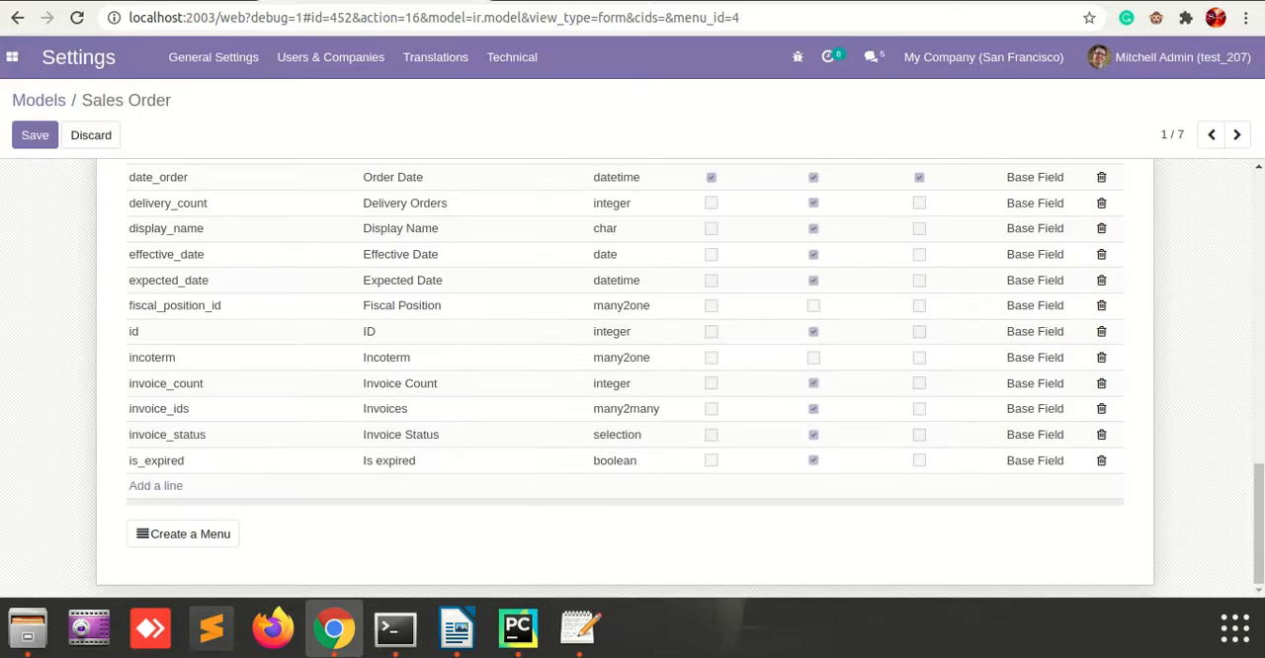
click(35, 135)
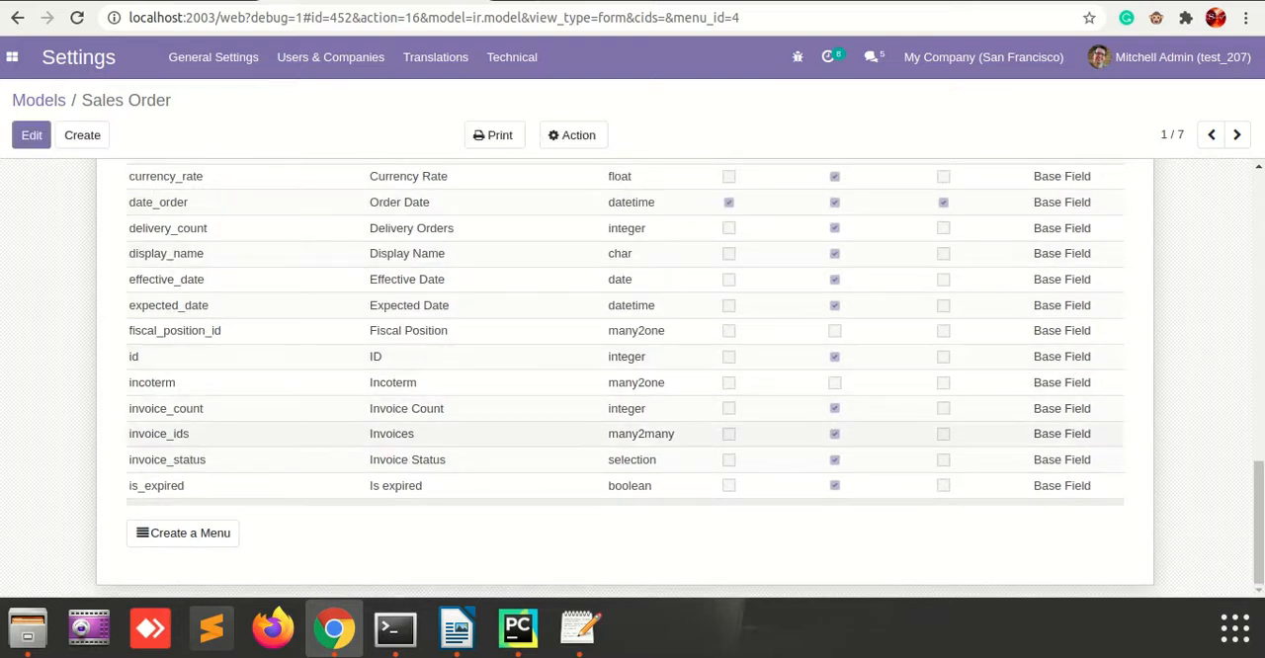
Check the last page of the Sales Order model's field list for the custom field x_demo.
scroll(625, 375, up, 3)
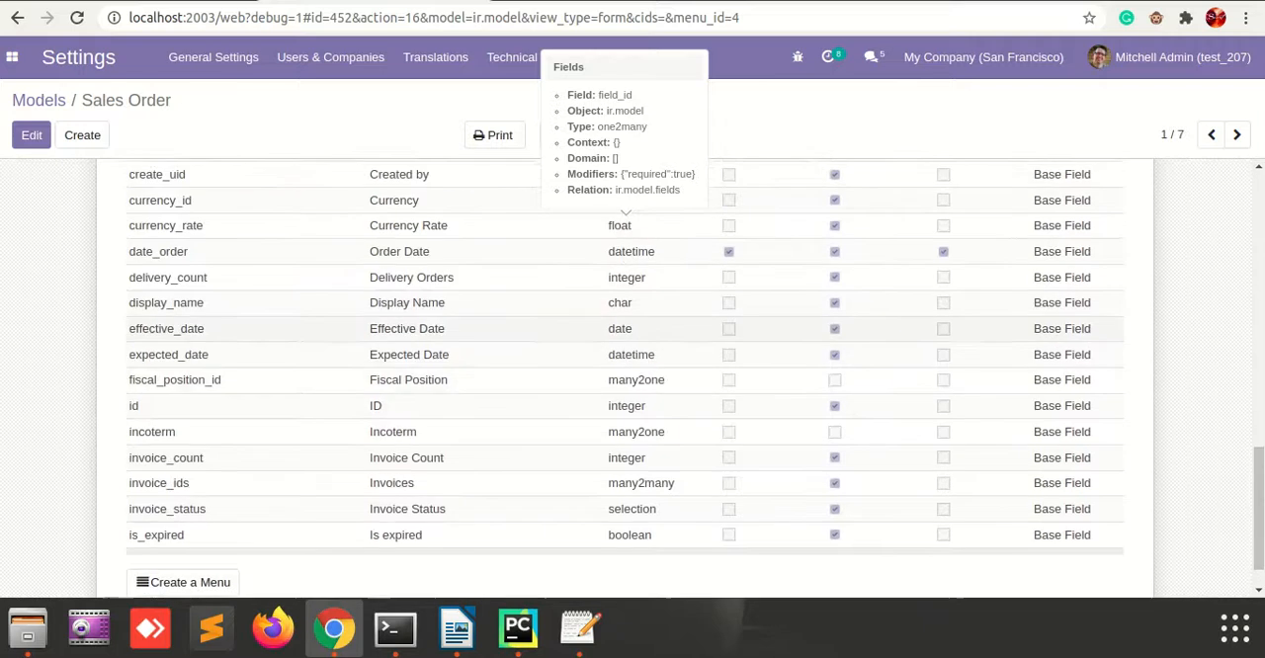
scroll(625, 375, up, 17)
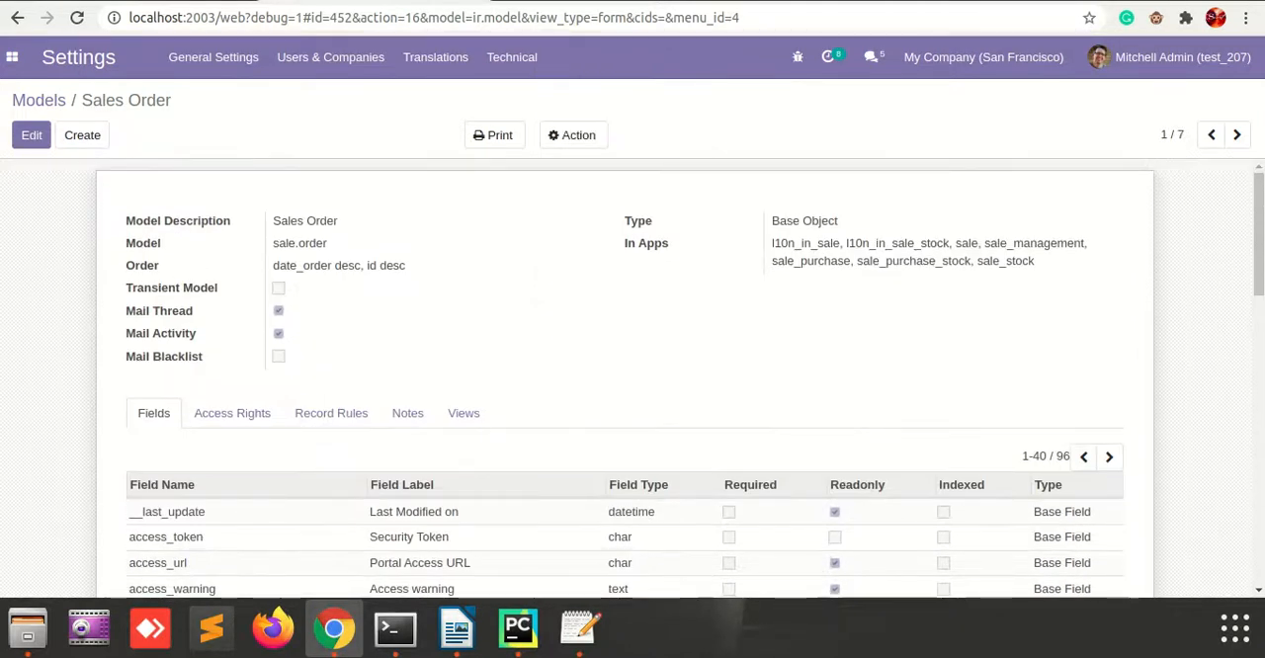
scroll(625, 376, down, 4)
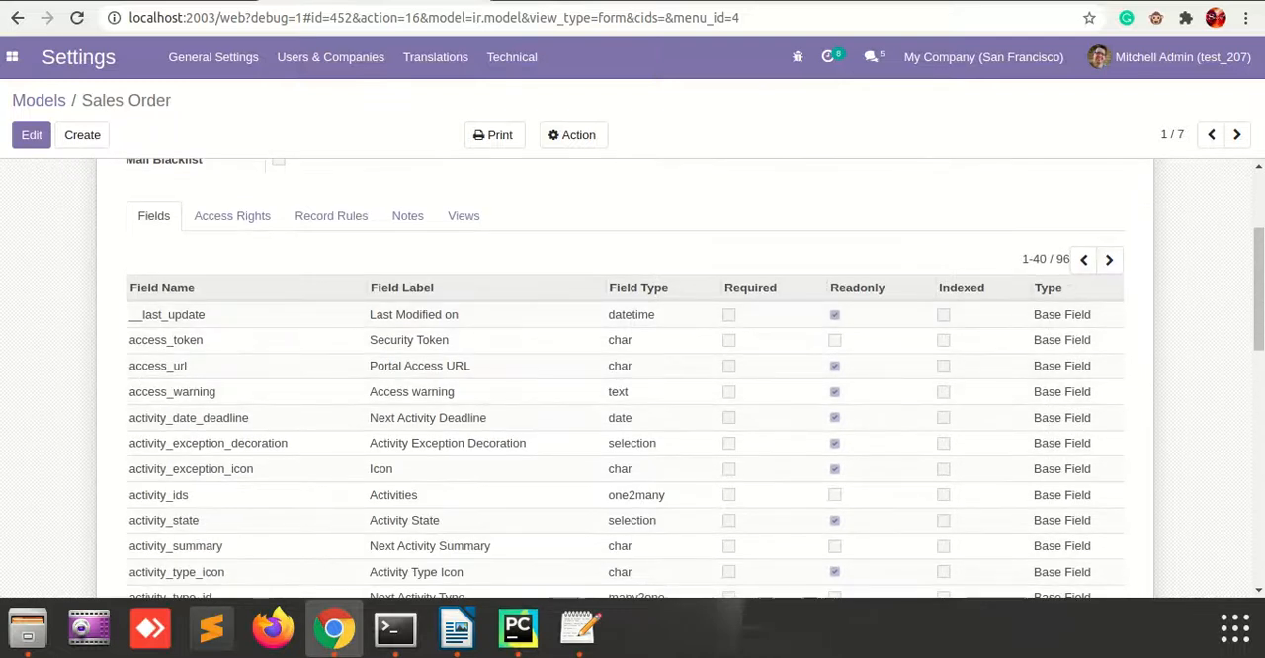
click(1109, 259)
click(1109, 260)
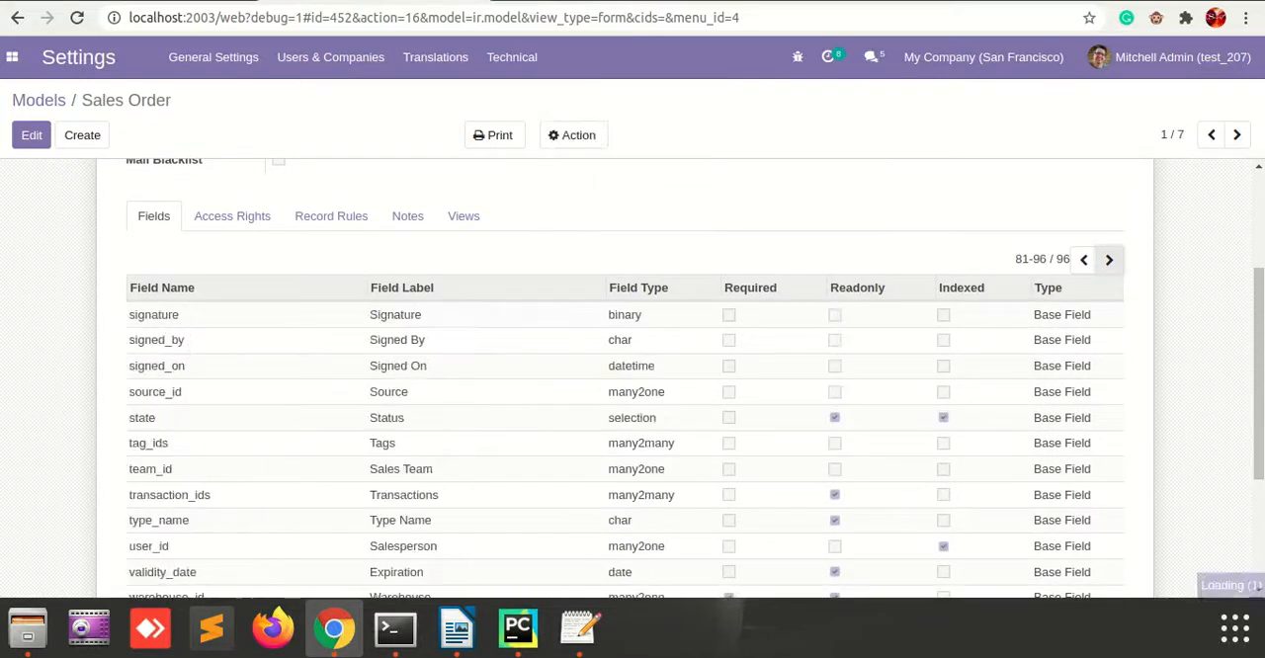
scroll(625, 358, down, 1)
scroll(625, 375, down, 3)
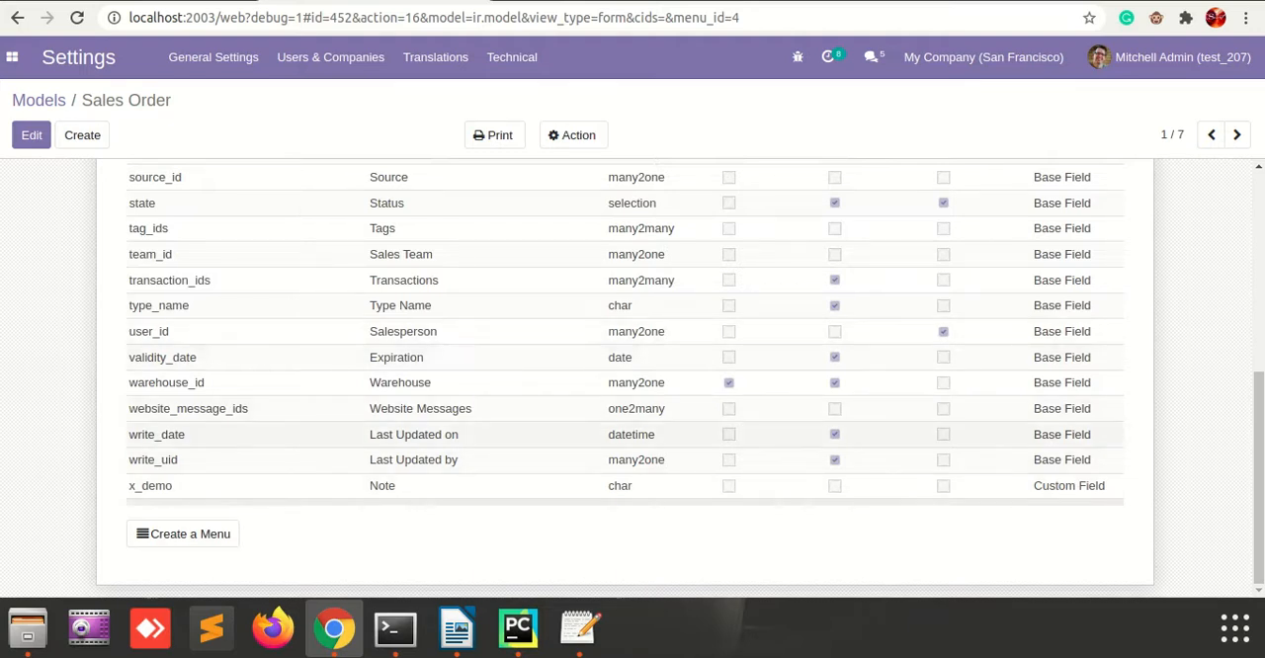
scroll(625, 376, up, 5)
scroll(625, 376, up, 2)
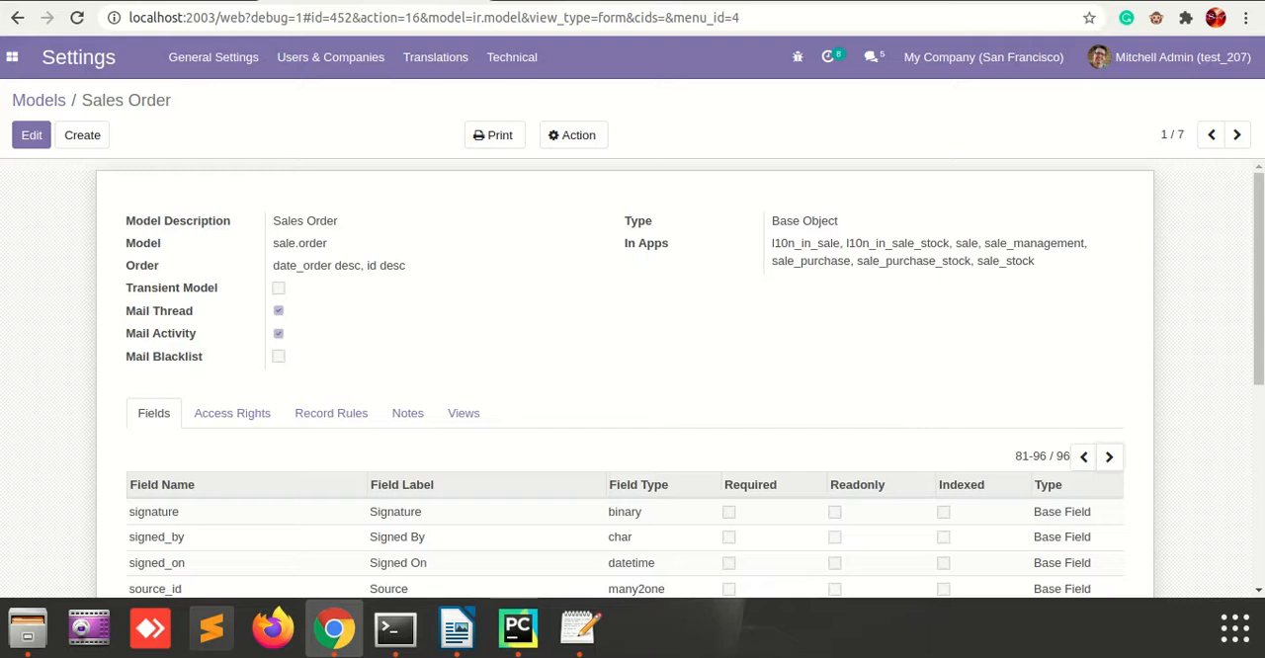
Switch to Sales, open the sales order for Azure Interior and open its form view definition for editing.
click(12, 56)
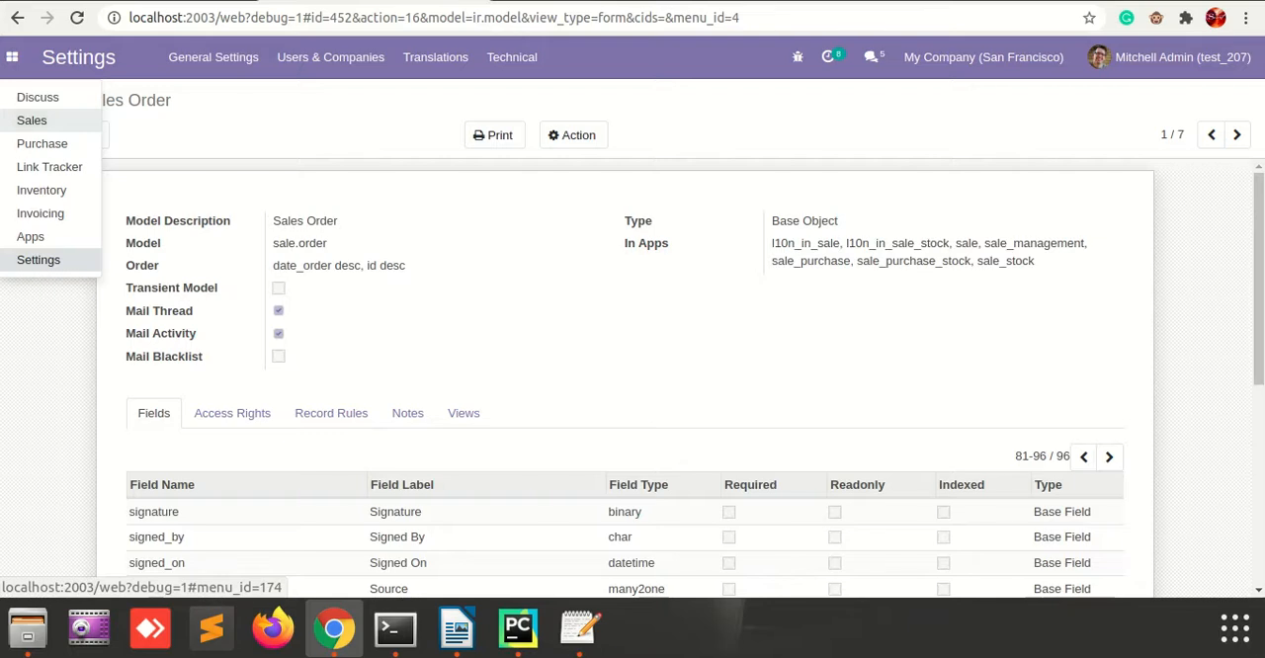
click(32, 120)
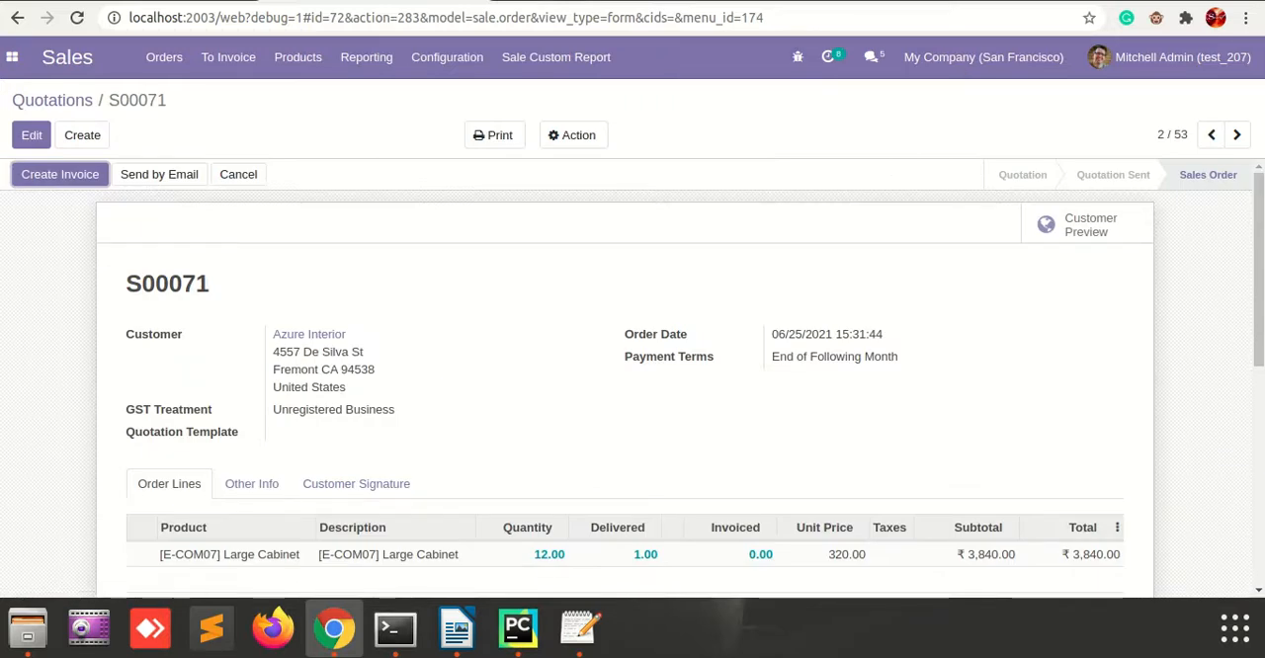
mouse_move(655, 335)
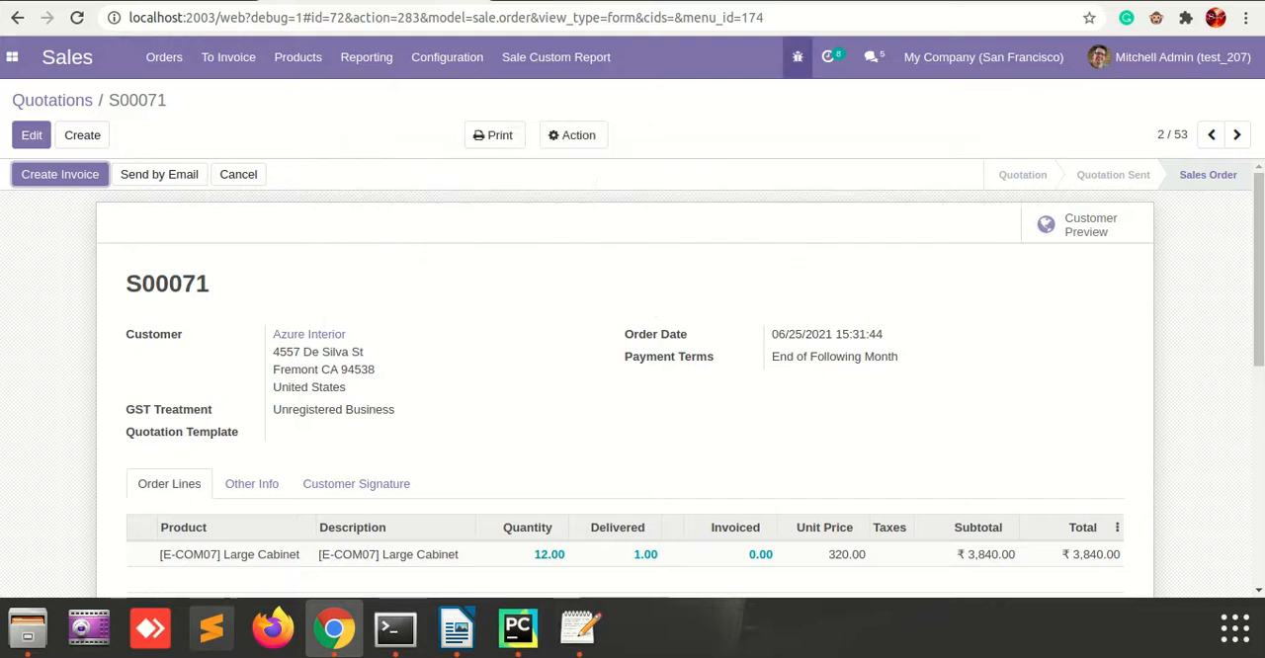
click(798, 56)
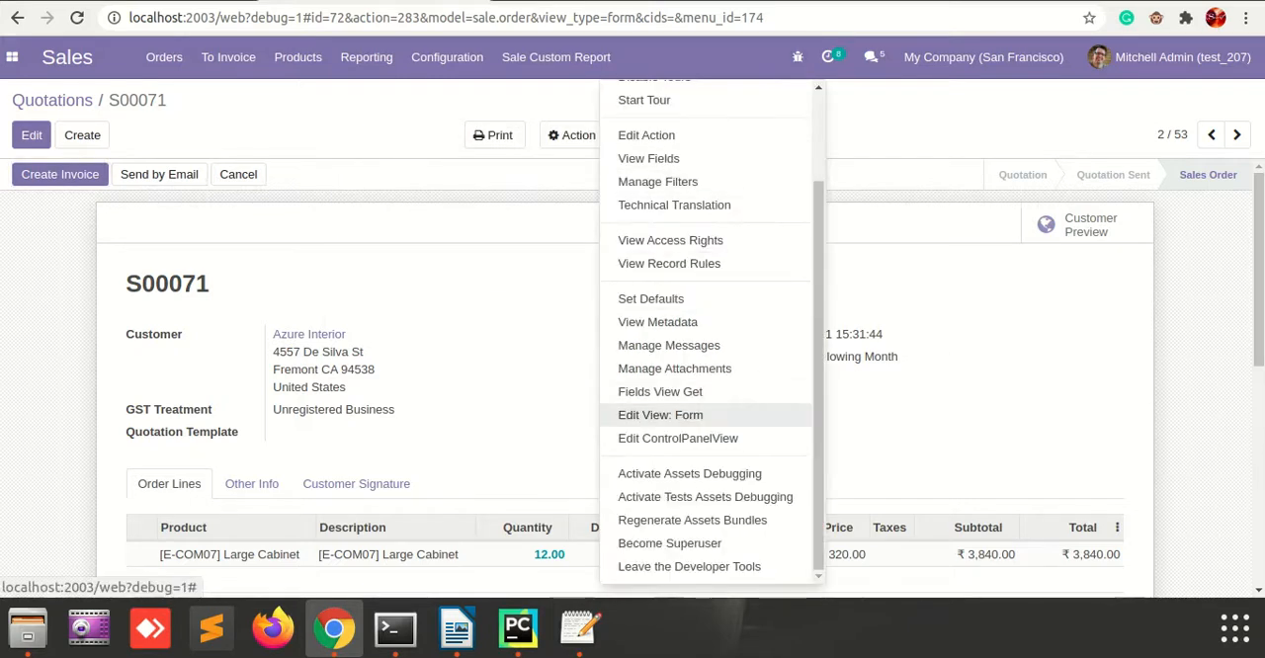
click(660, 416)
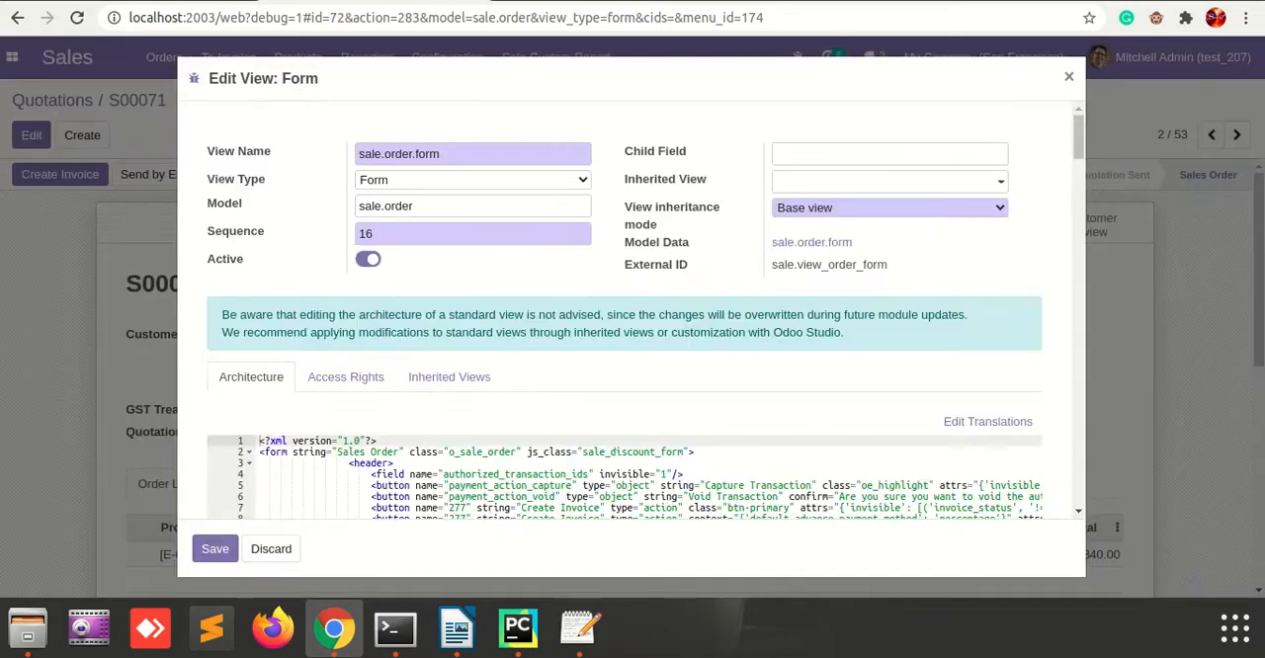
Search the form view's architecture for date_order and locate its field element below the Order Date label.
scroll(625, 306, down, 5)
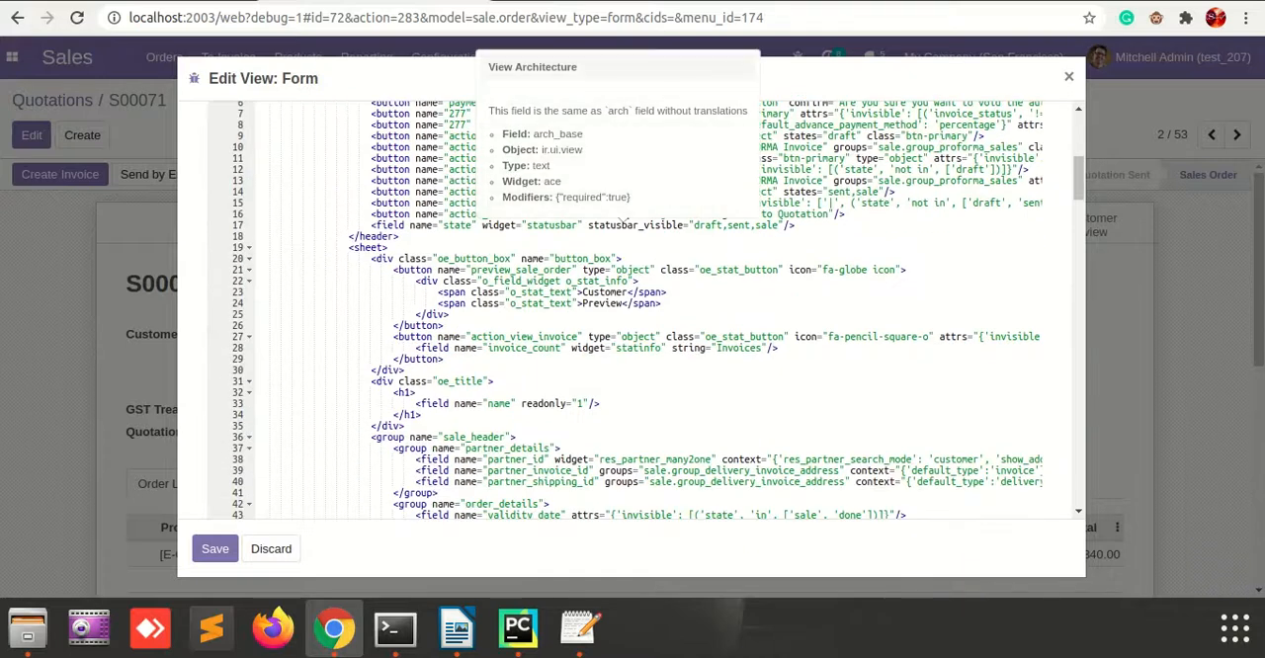
key(ctrl+f)
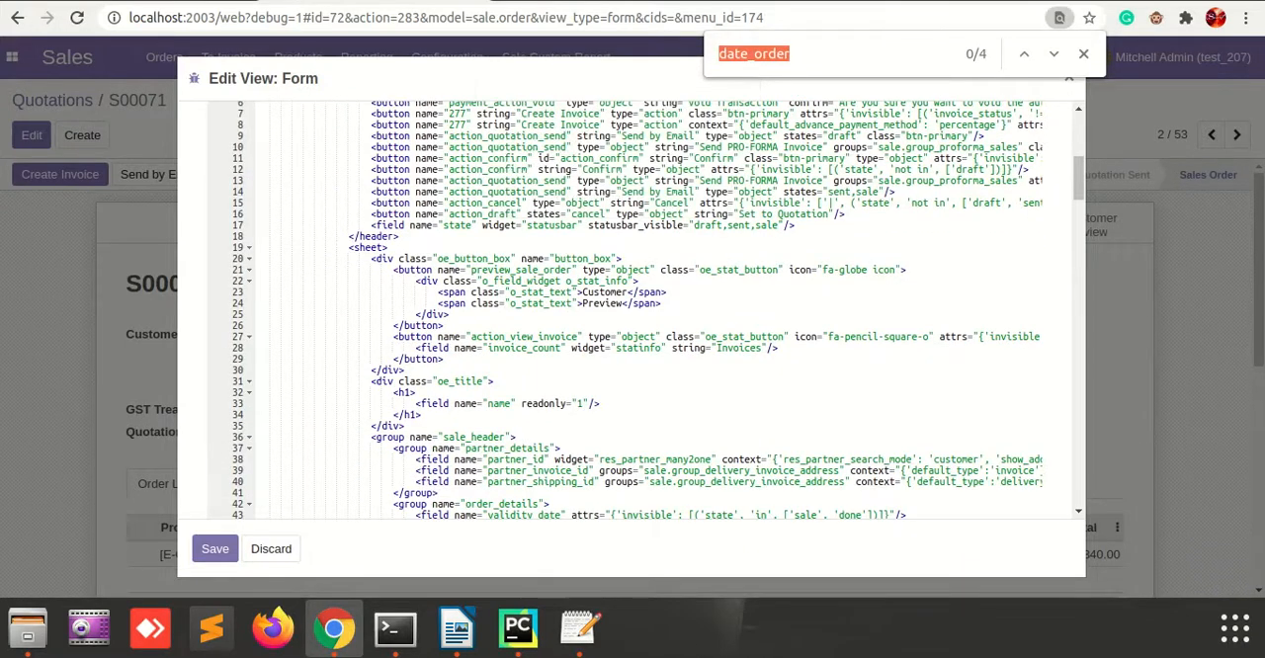
click(792, 54)
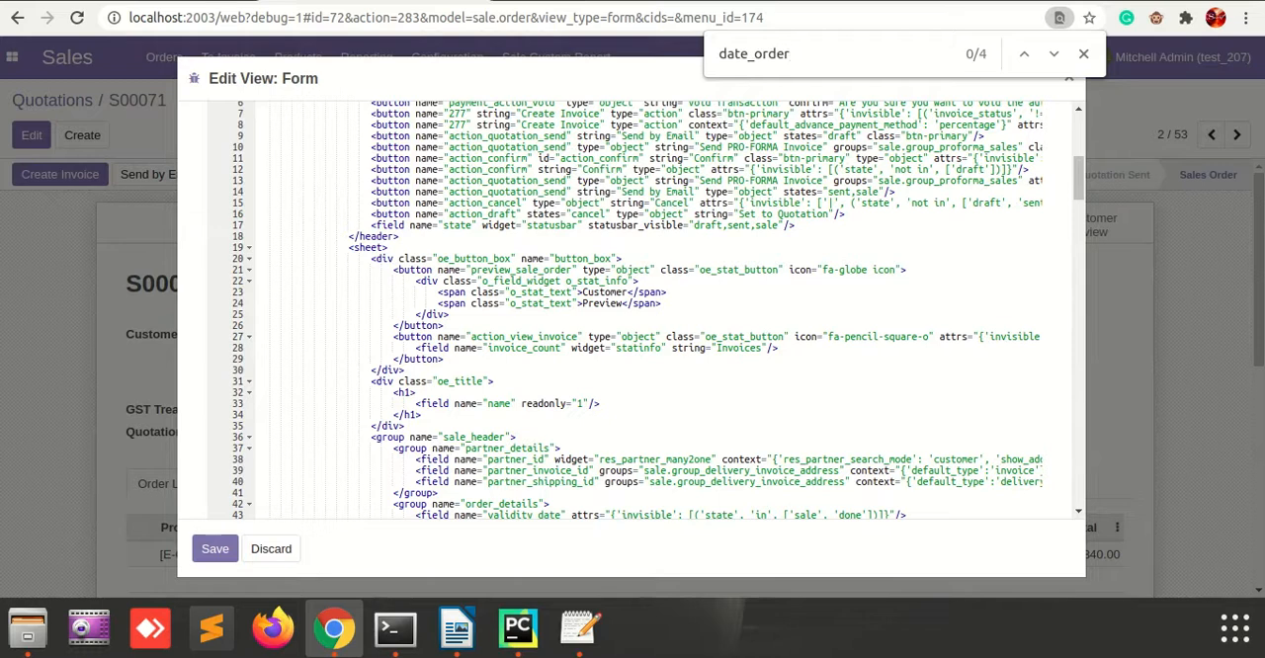
key(Return)
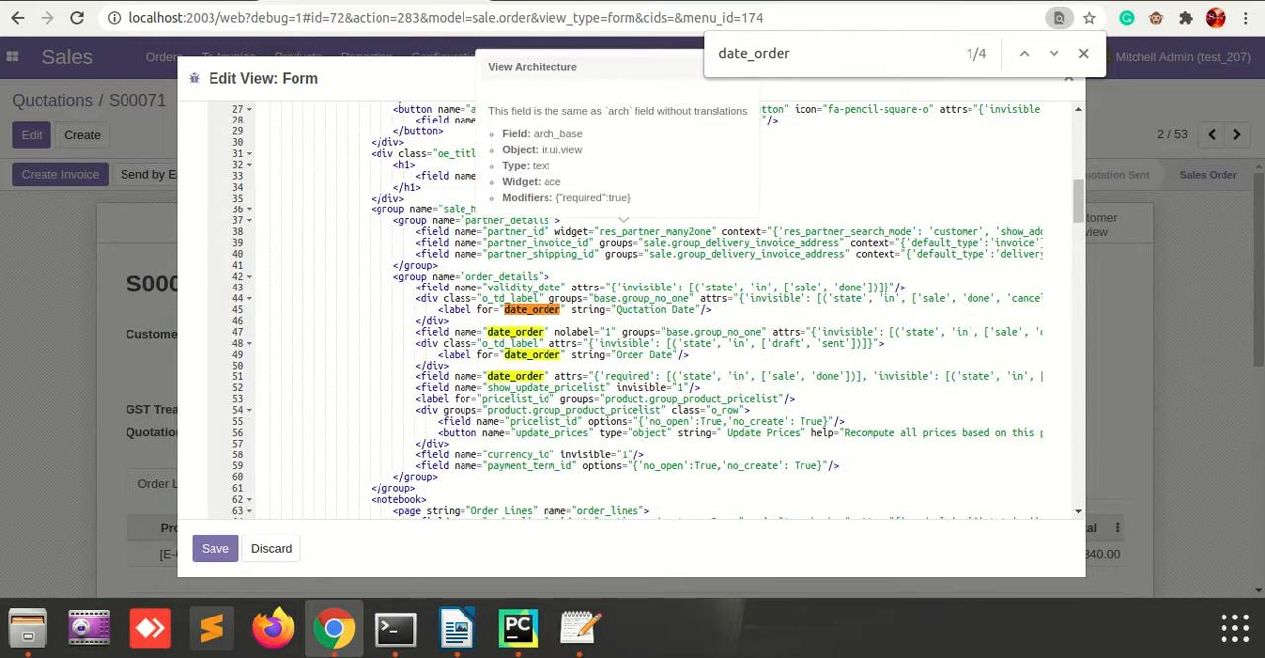
click(465, 376)
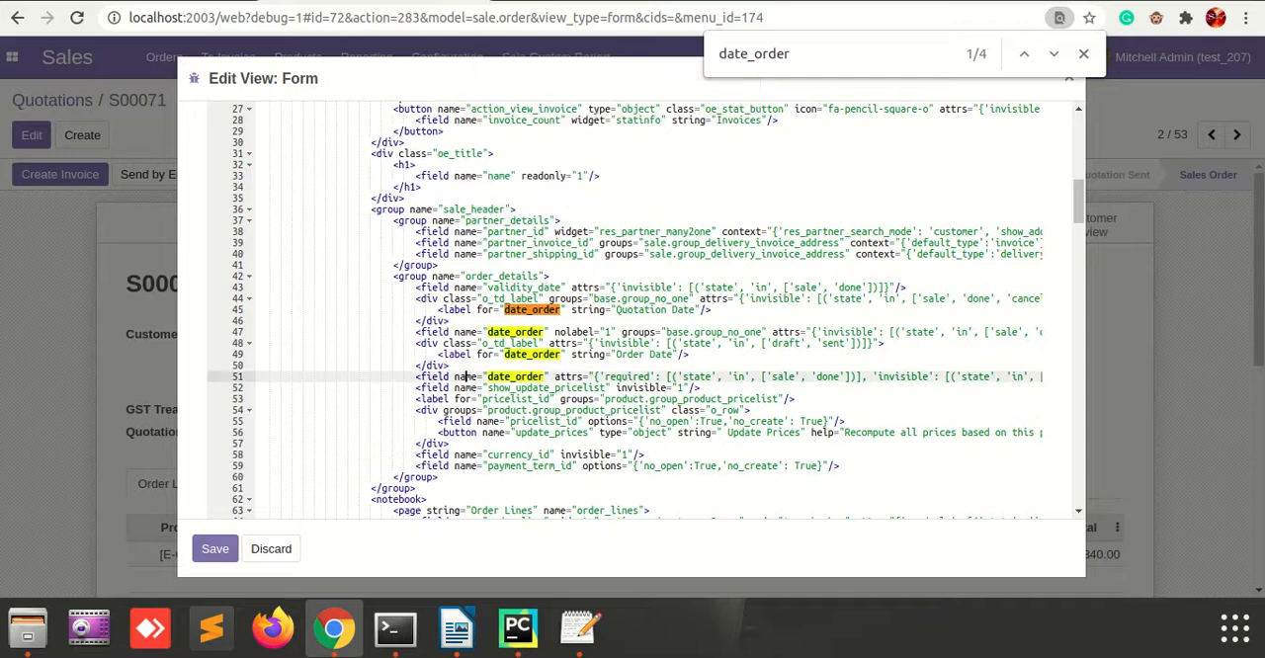
drag(412, 376, 484, 377)
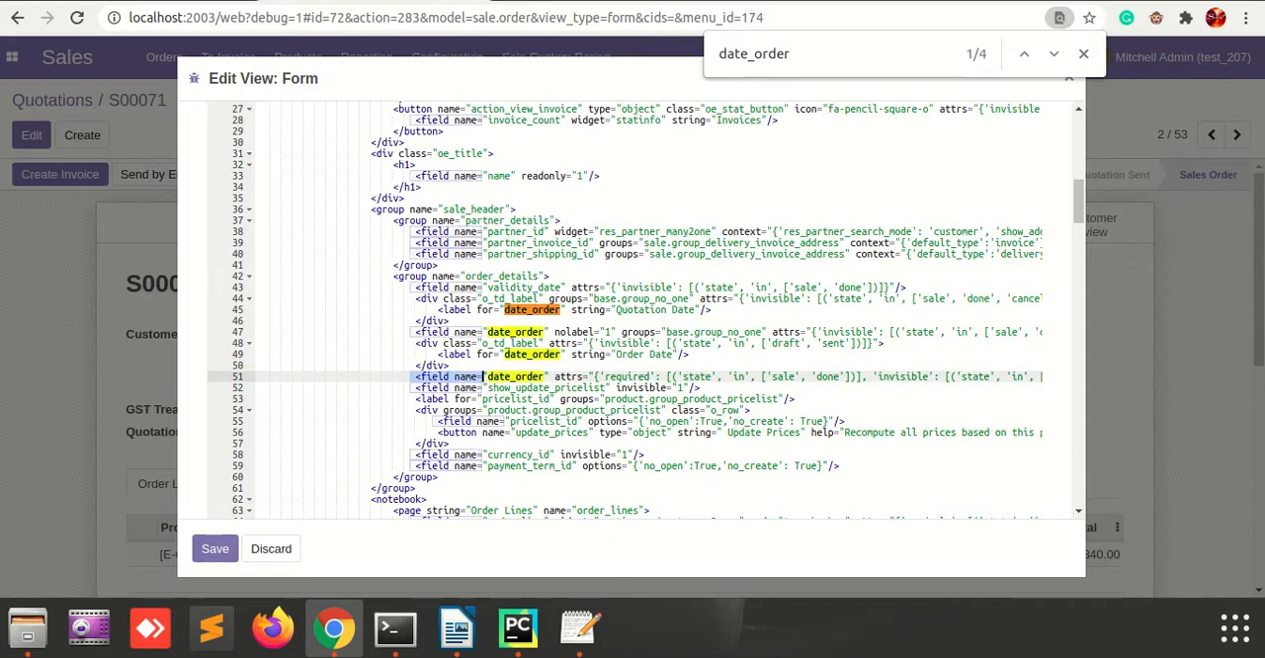
click(486, 377)
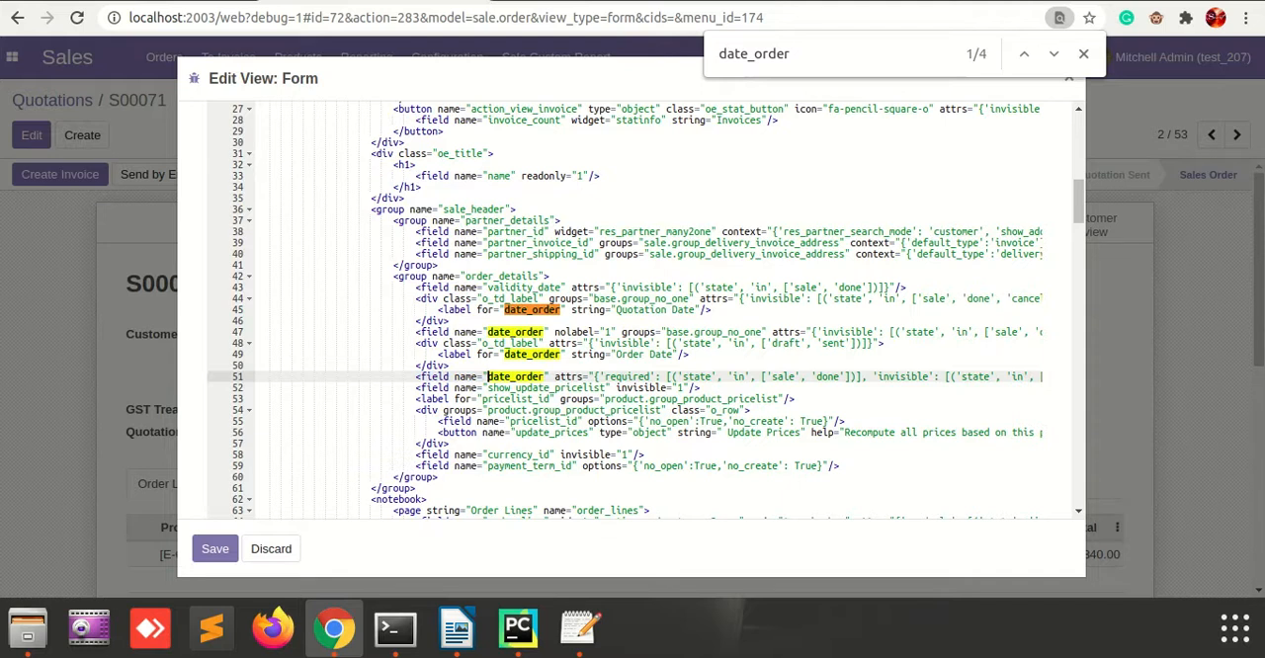
Copy the opening of the date_order field element onto a new line directly below it and close it as <field name="date_order"/>.
click(415, 388)
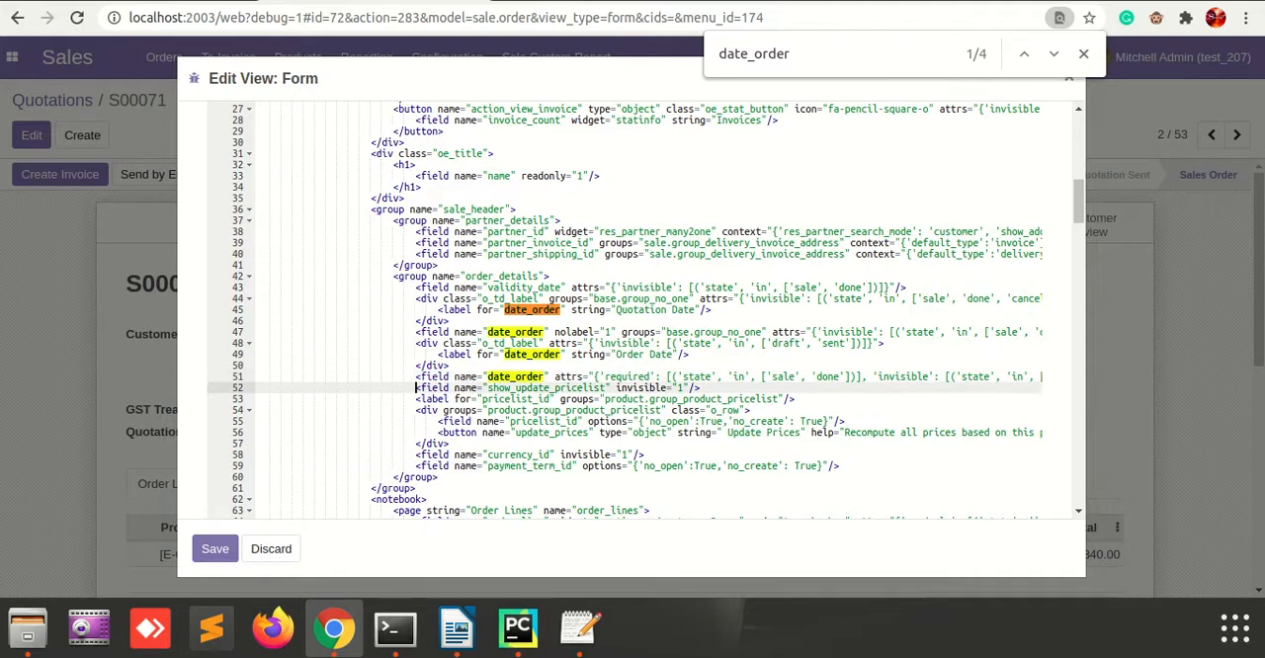
key(Return)
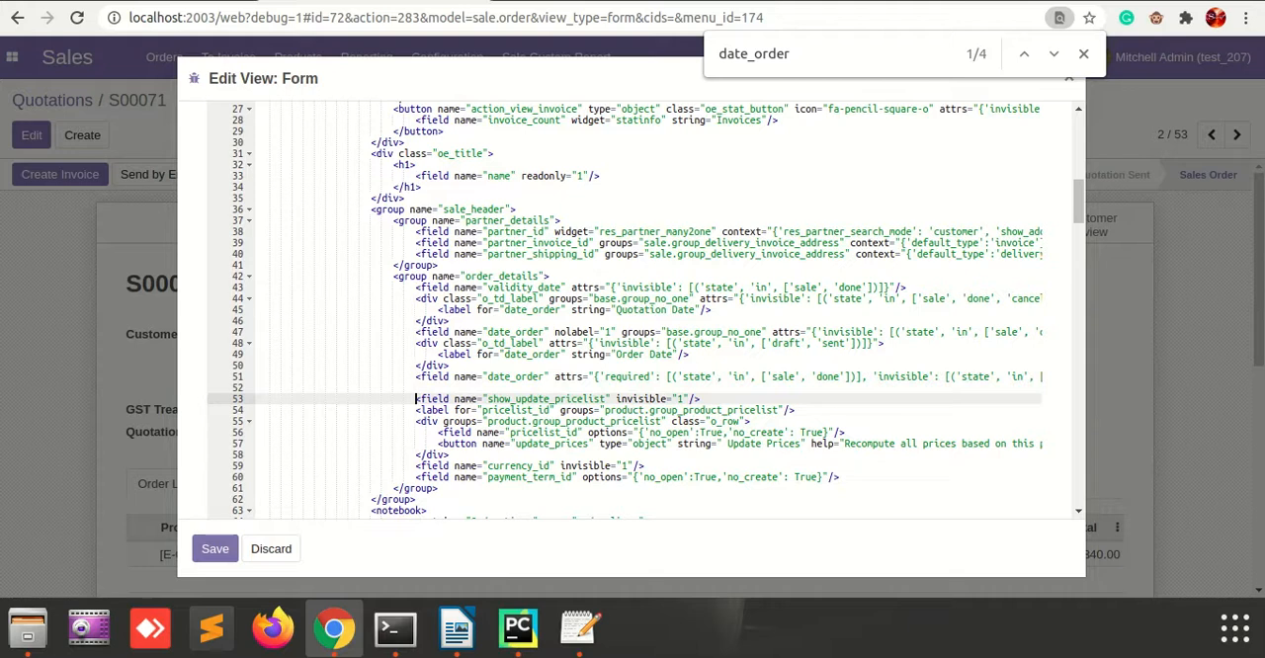
drag(415, 376, 549, 376)
key(ctrl+c)
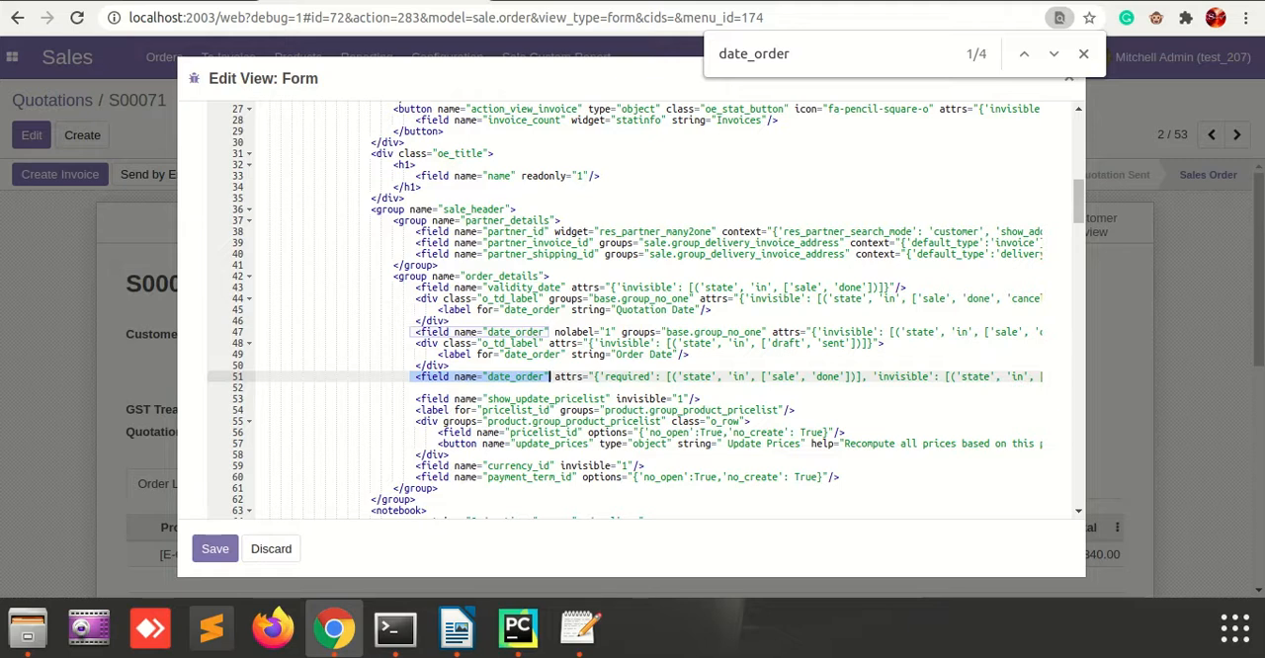
key(Right)
key(Down)
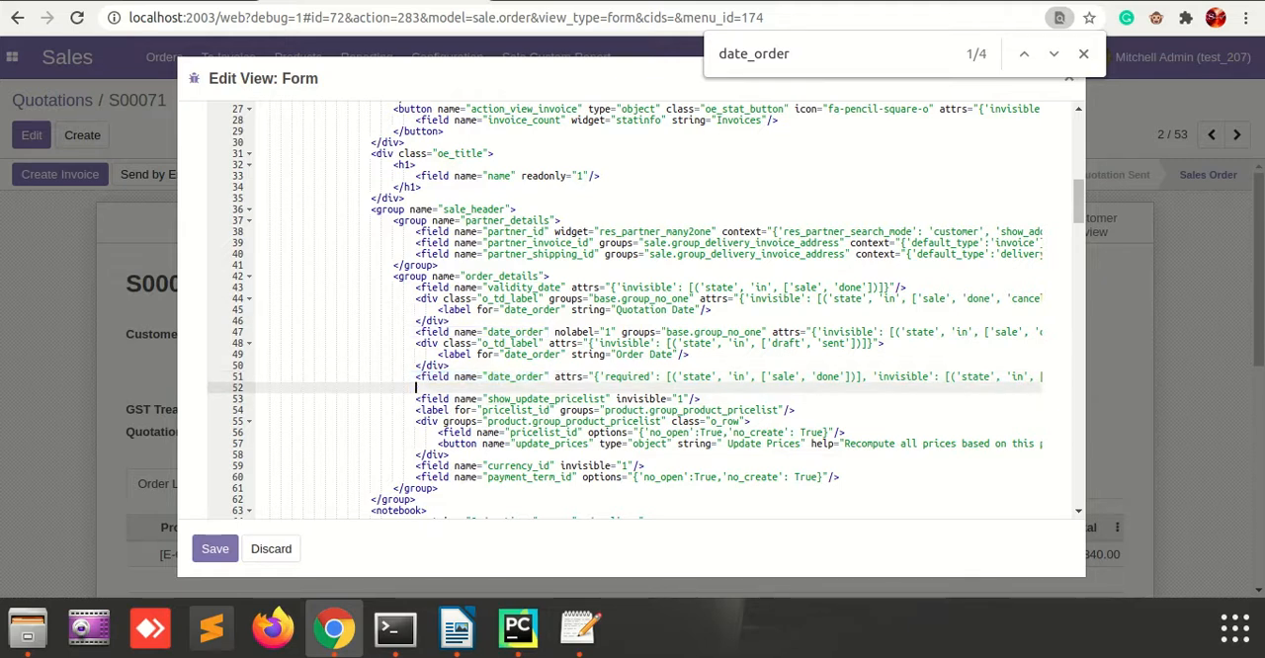
key(ctrl+v)
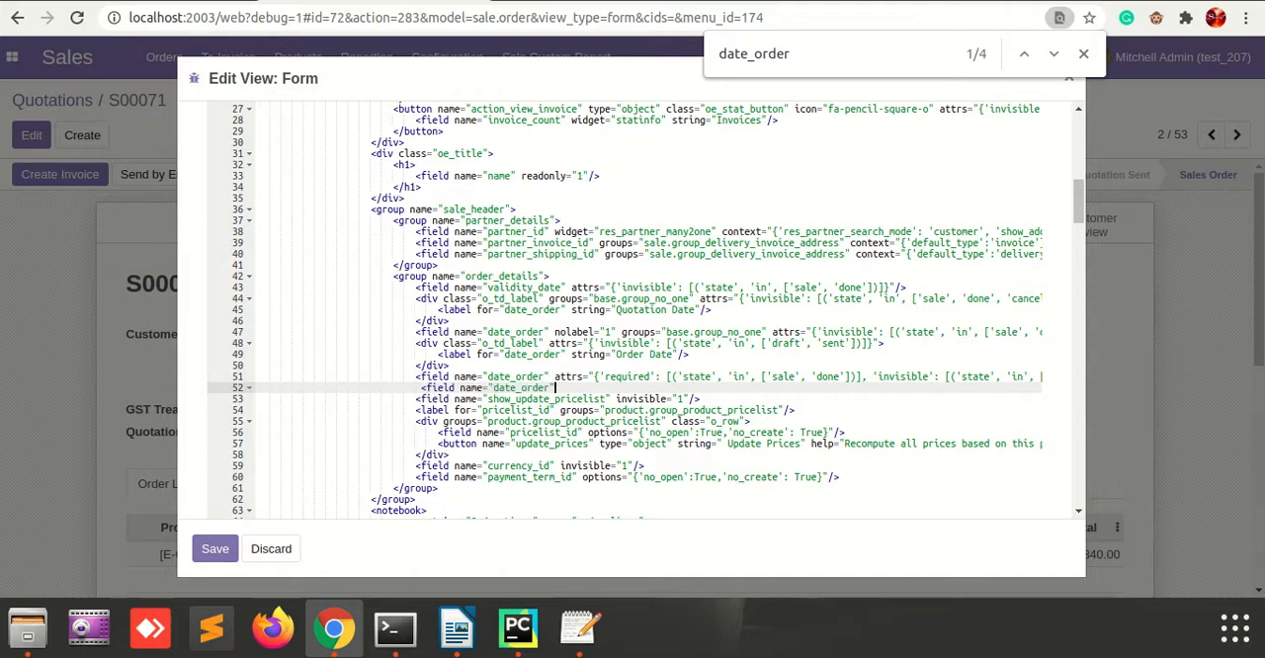
text(/>)
Change the copied field element's name to x_demo and align the line with the neighbouring fields.
double_click(516, 376)
double_click(494, 388)
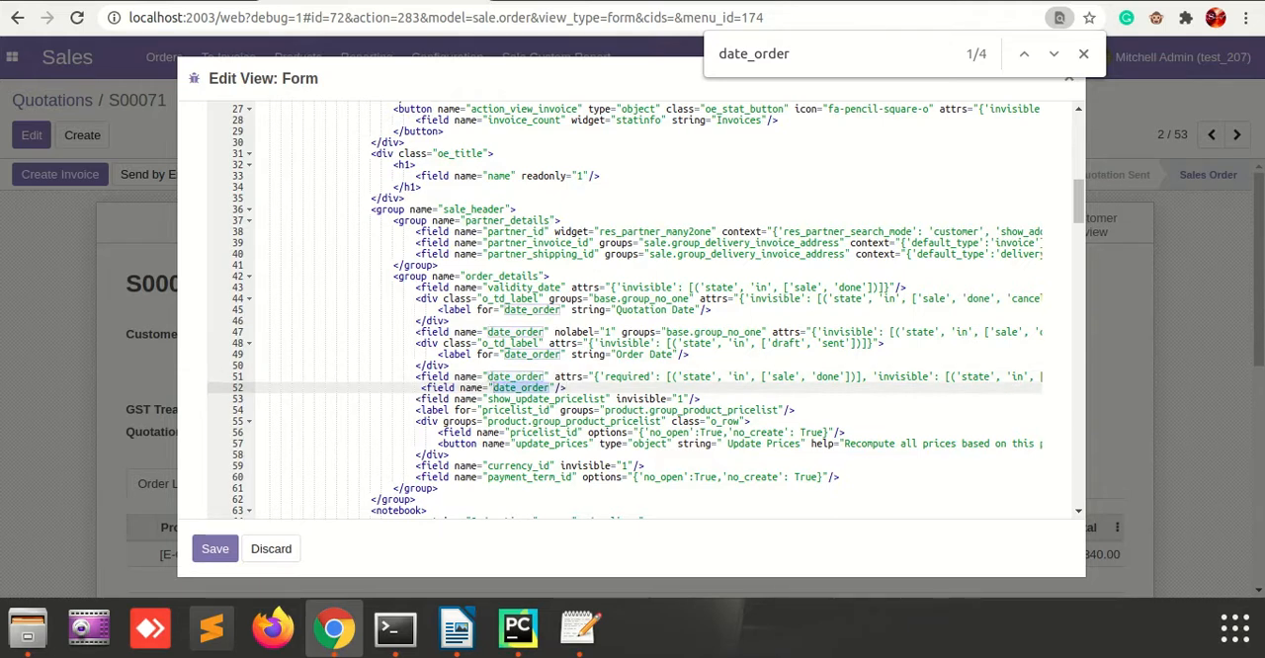
text(x_)
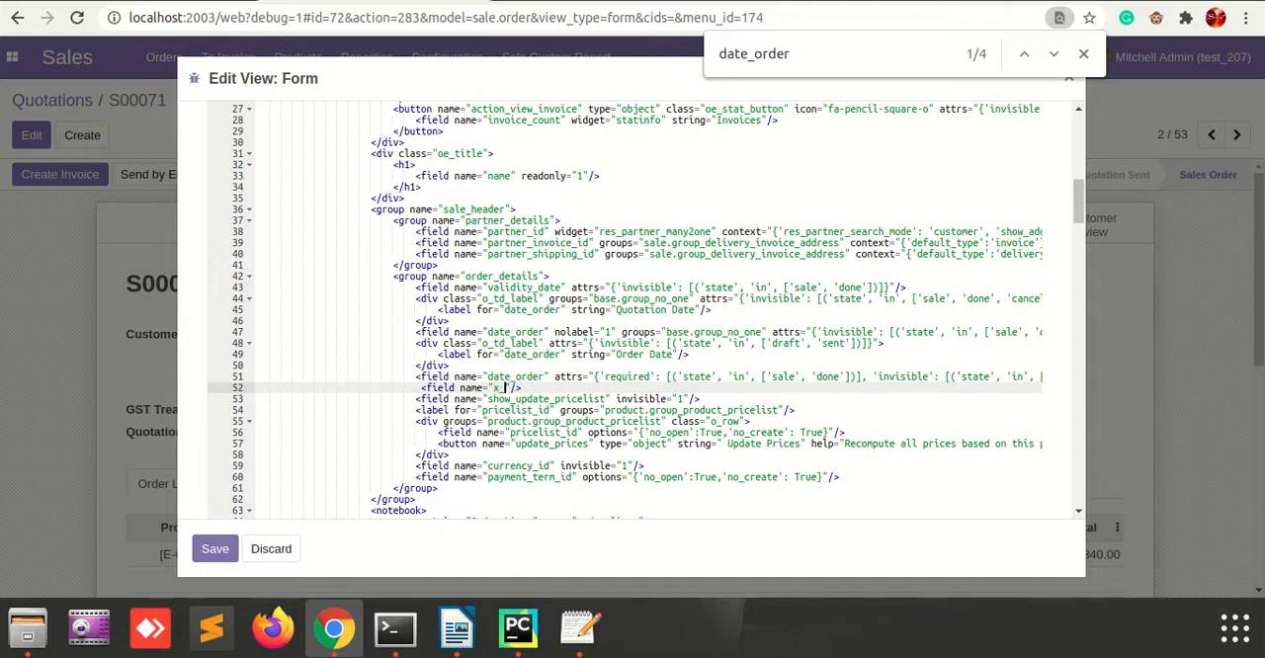
text(demo)
key(Delete)
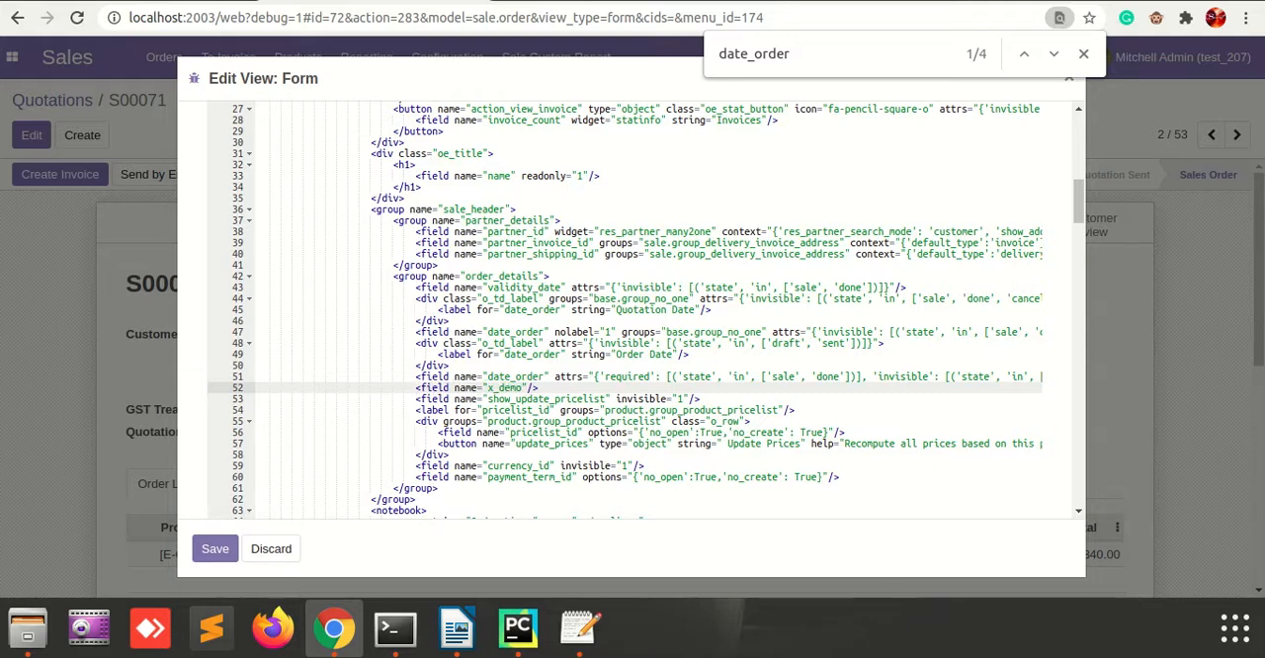
key(shift+Home)
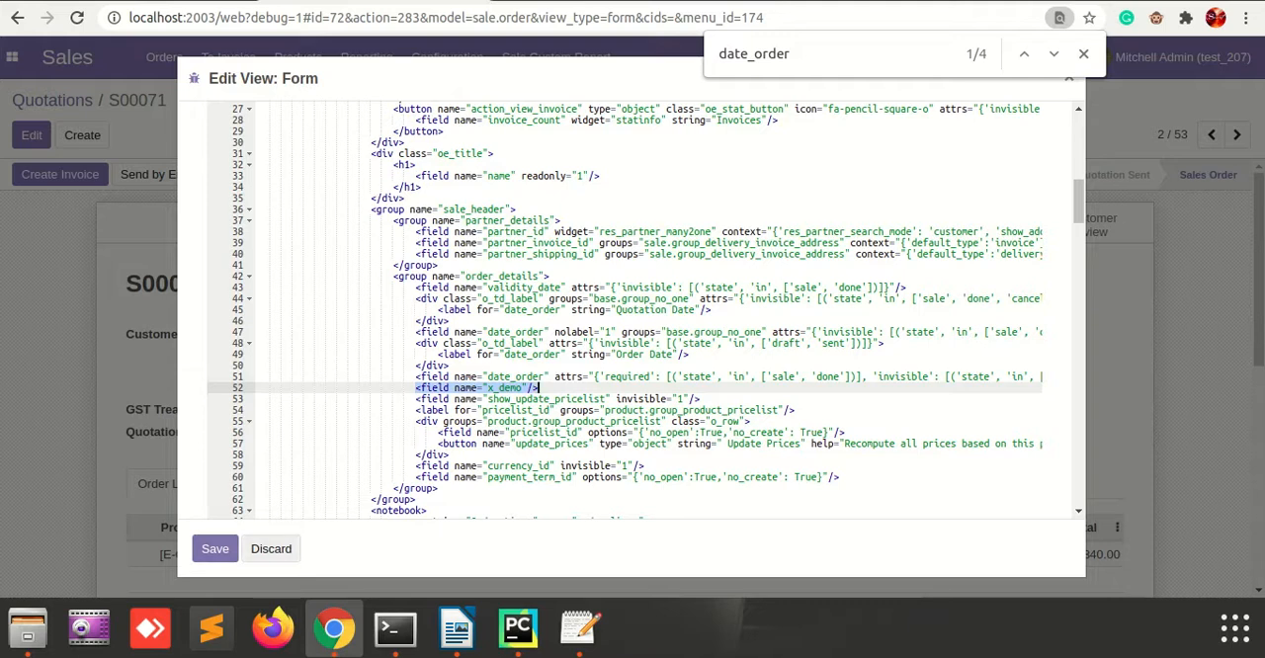
Save the form view definition, close it and reload the sales order to check for the Note field.
click(215, 549)
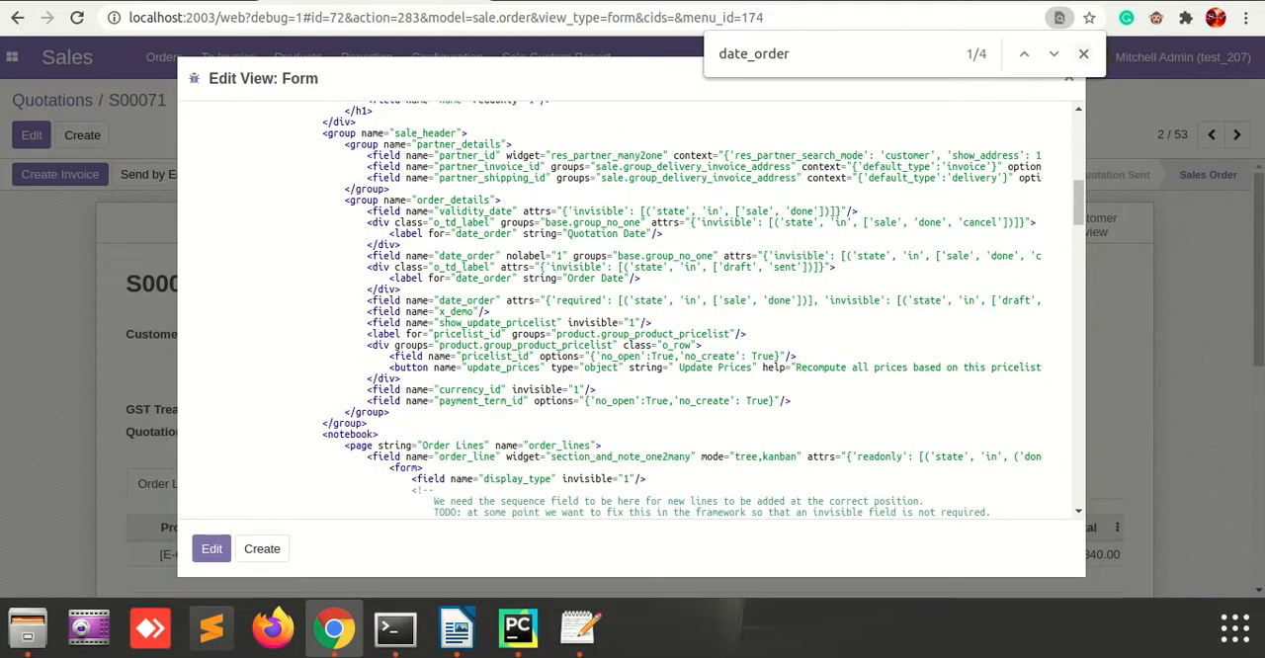
click(1084, 53)
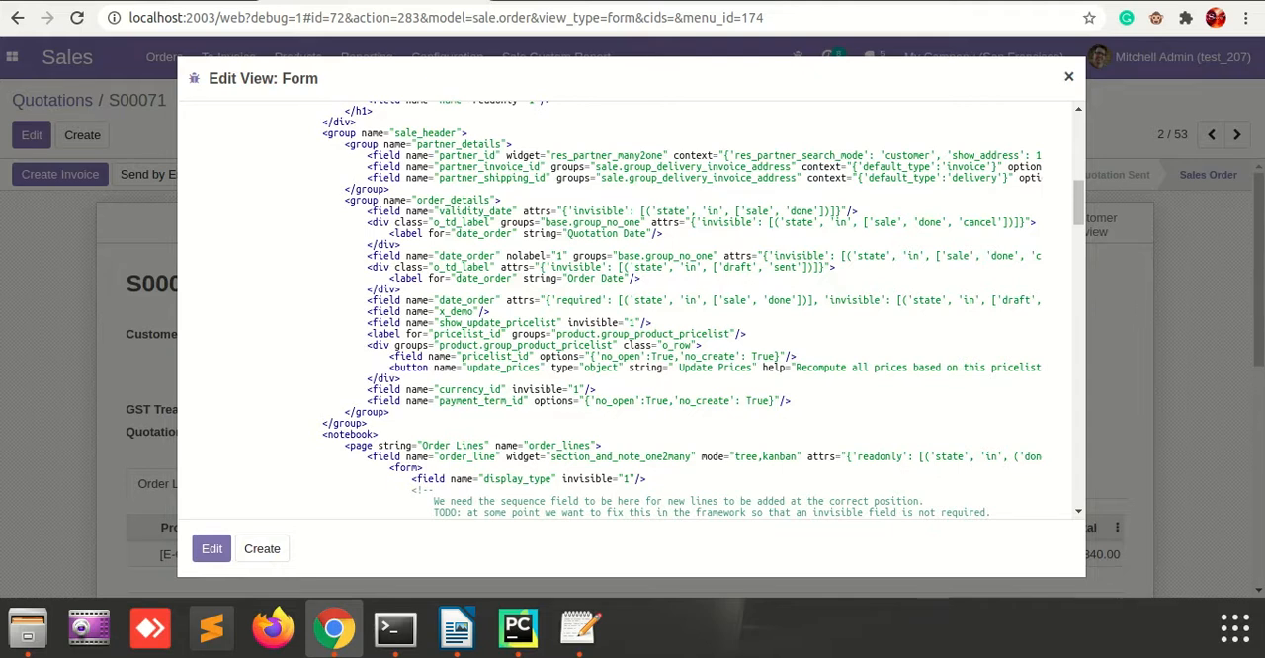
click(1069, 77)
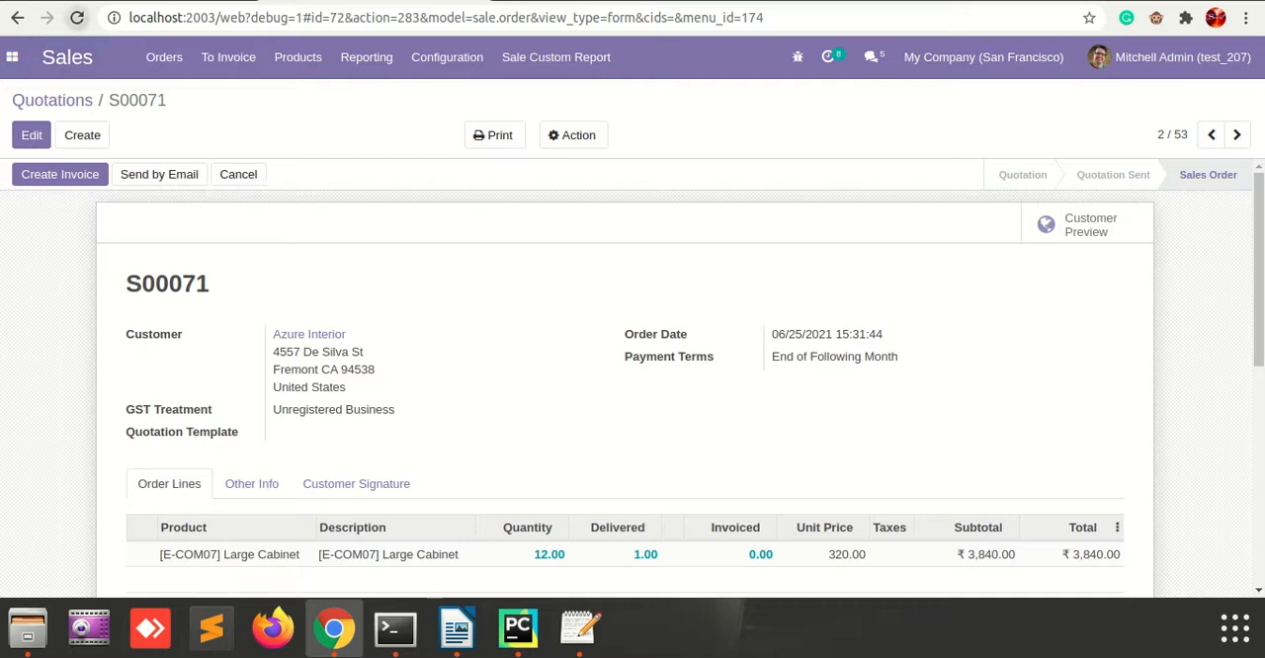
click(77, 18)
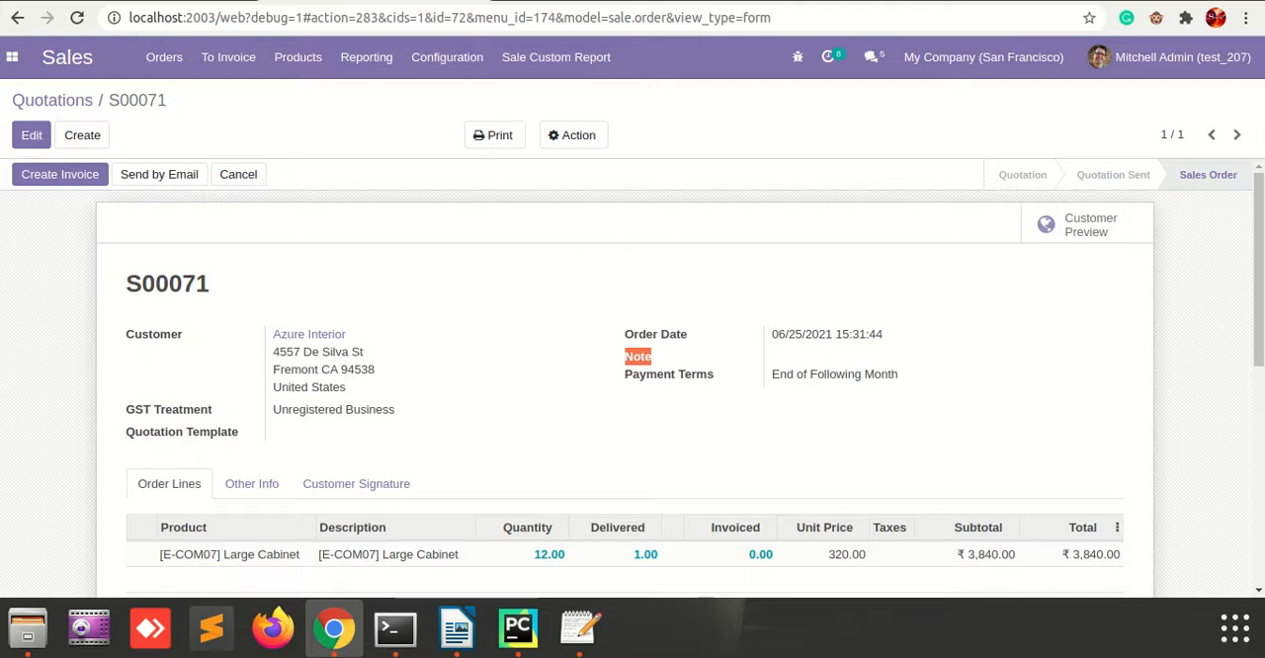
click(690, 418)
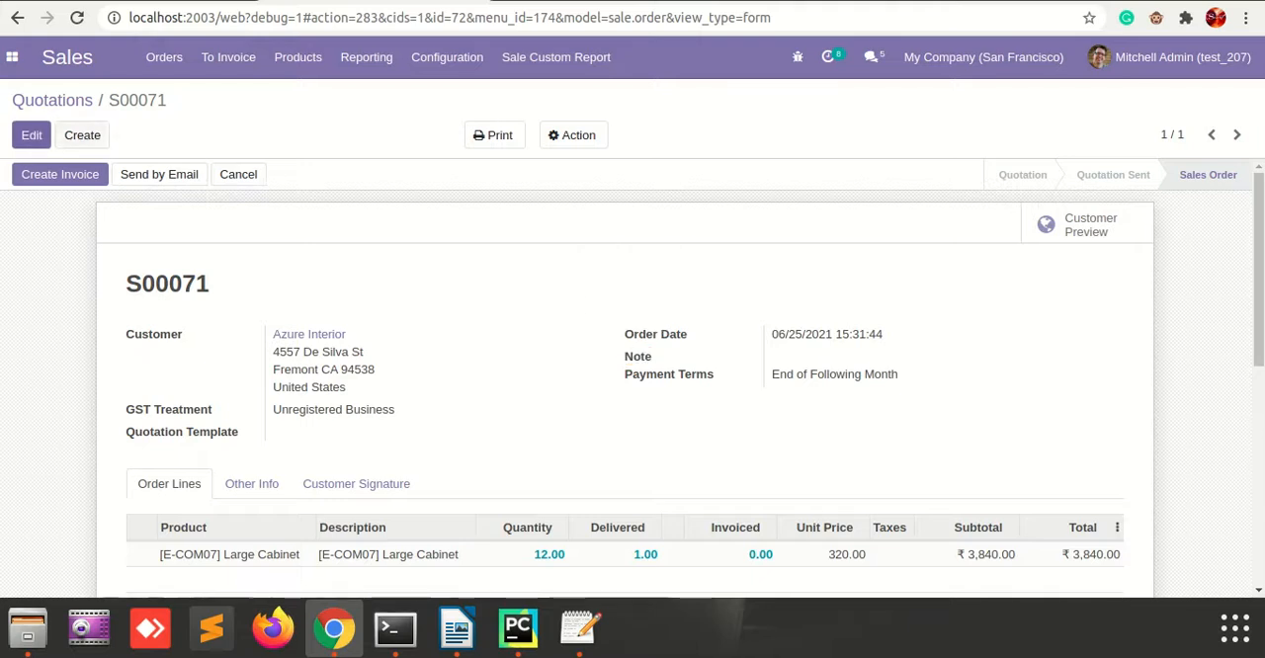
Edit the sales order, set its Note to "discussion" and save the record.
click(32, 135)
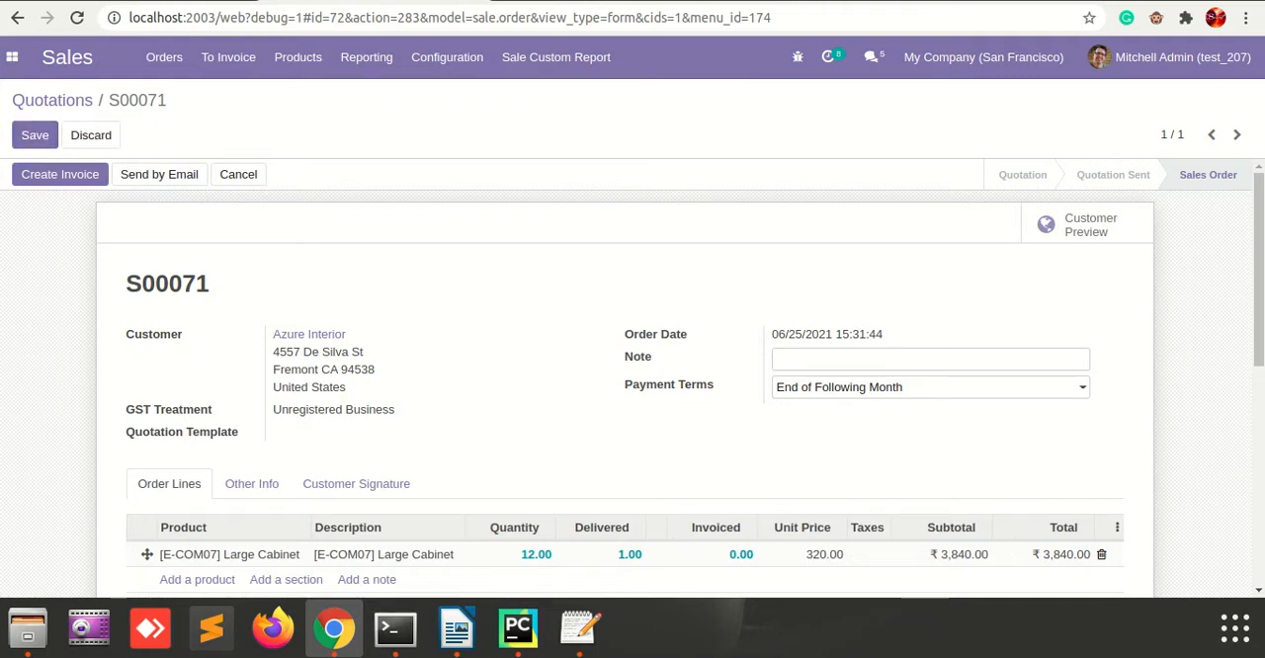
text(discussion)
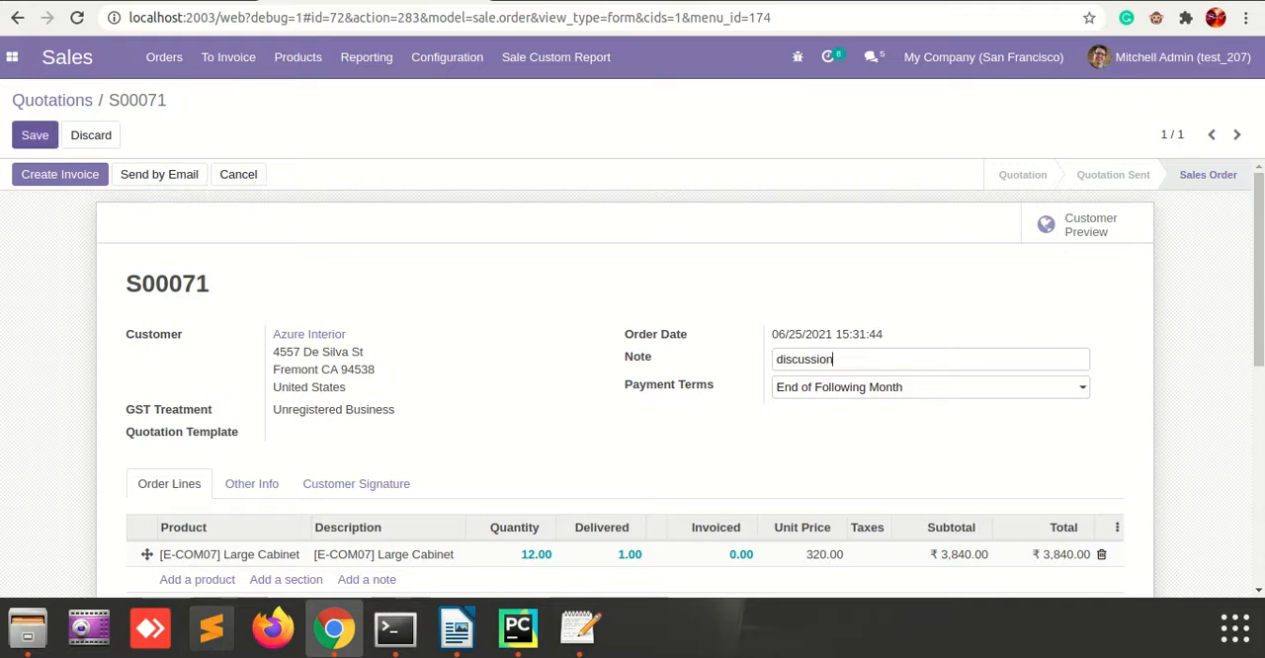
key(alt+s)
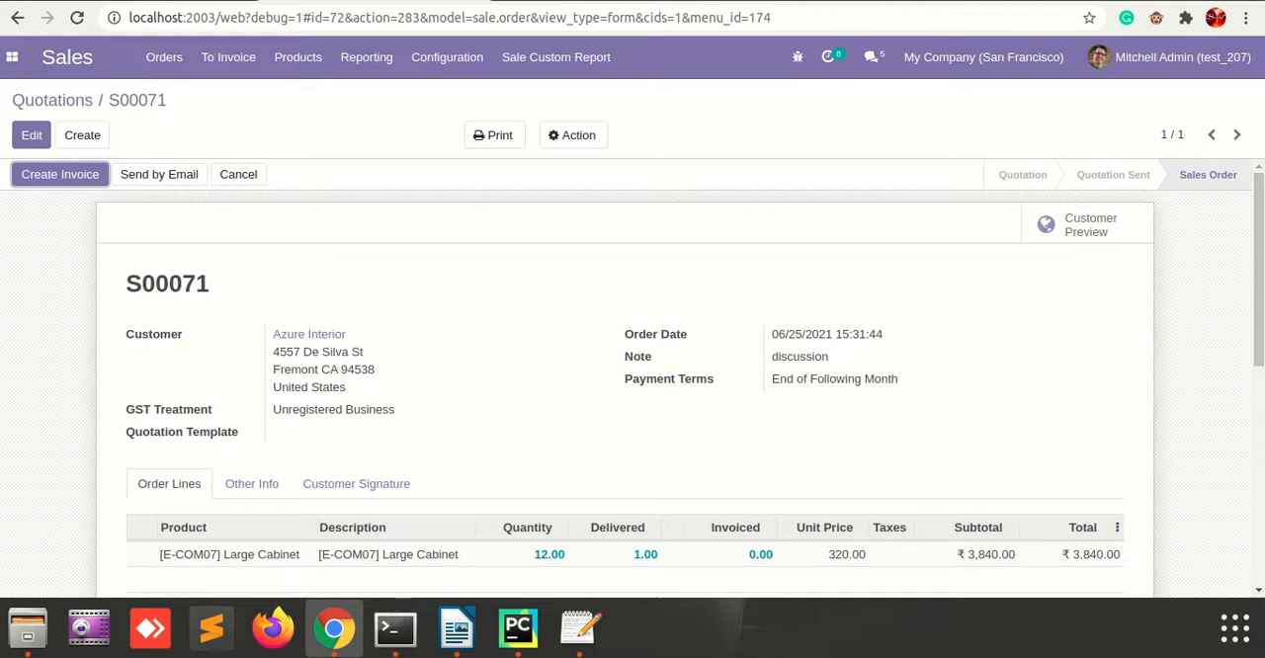
double_click(800, 357)
click(811, 407)
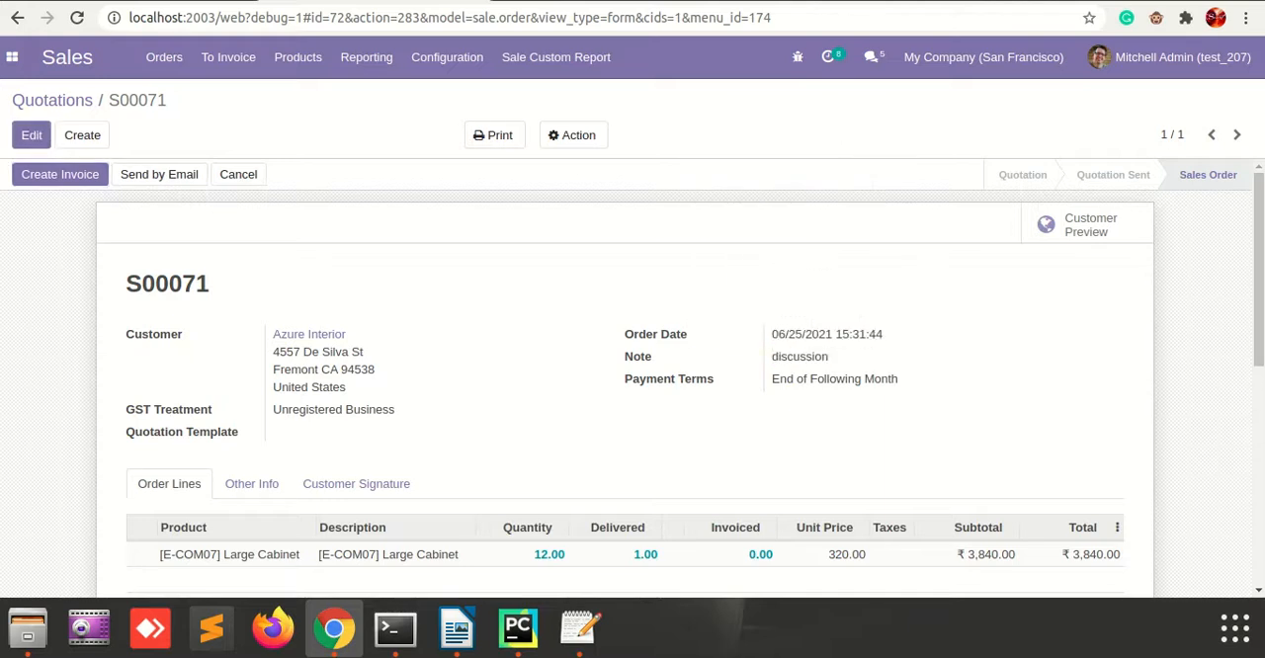